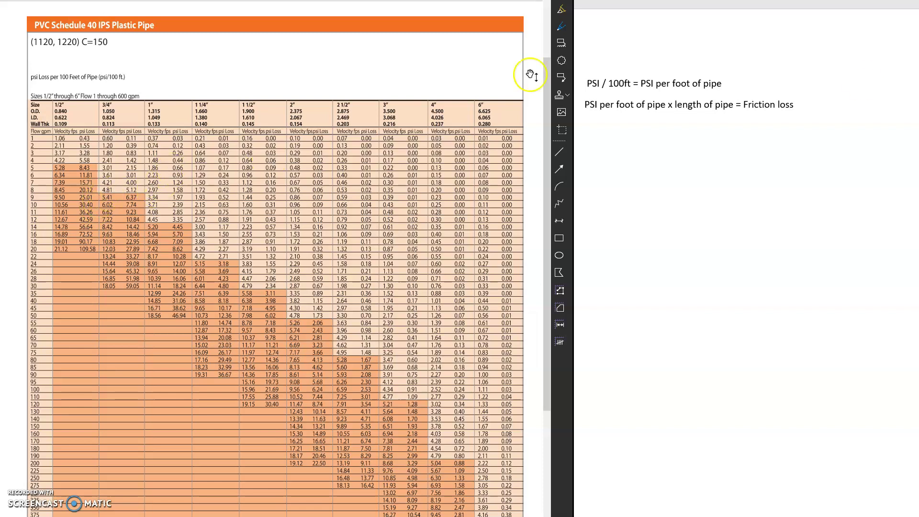
Step: Draw a red rectangle across the 10 gpm row of the chart
{"action": "left_click", "coordinate": [560, 238]}
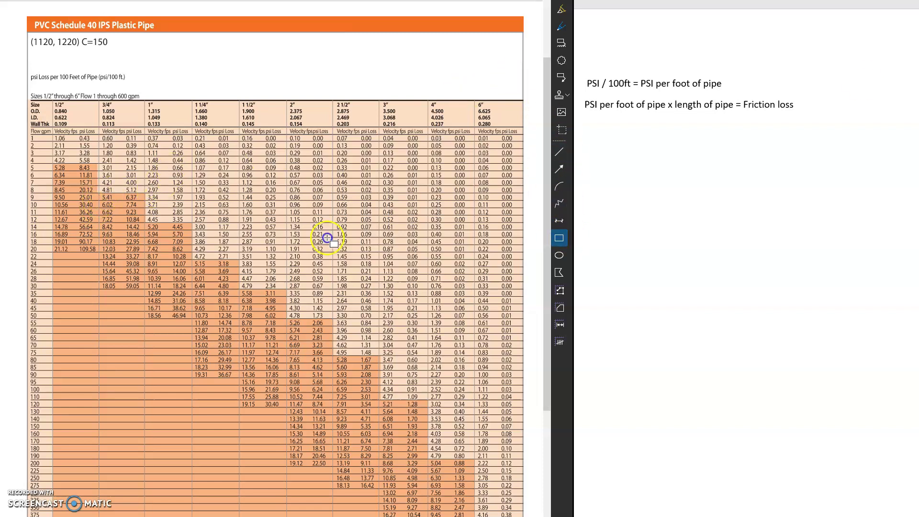
{"action": "left_click_drag", "start_coordinate": [33, 211], "coordinate": [31, 199]}
{"action": "left_click_drag", "start_coordinate": [92, 205], "coordinate": [162, 210]}
{"action": "left_click", "coordinate": [150, 209]}
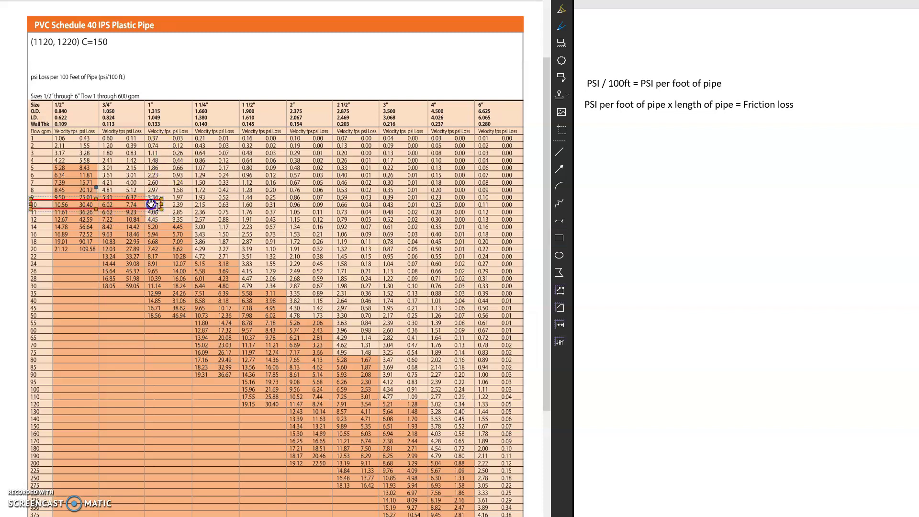
Step: Shrink the red box to frame only the 3.71 value in the 1" column, then deselect it
{"action": "left_click", "coordinate": [141, 201]}
{"action": "left_click", "coordinate": [152, 206]}
{"action": "left_click", "coordinate": [32, 211]}
{"action": "left_click", "coordinate": [142, 207]}
{"action": "left_click_drag", "start_coordinate": [145, 207], "coordinate": [145, 207]}
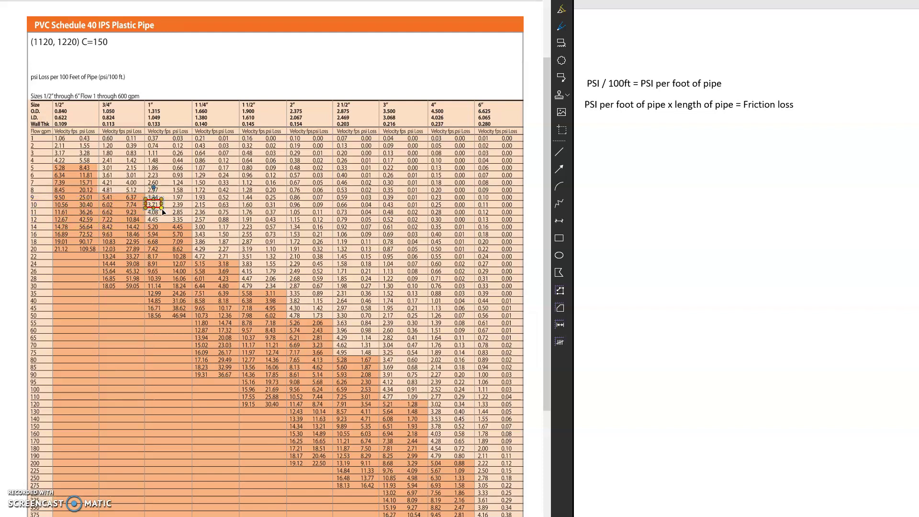
{"action": "left_click", "coordinate": [183, 206]}
{"action": "left_click", "coordinate": [184, 206]}
{"action": "left_click", "coordinate": [184, 206]}
Step: Resize the red box so it surrounds only the 2.39 value at 10 gpm
{"action": "left_click", "coordinate": [158, 205]}
{"action": "left_click_drag", "start_coordinate": [160, 206], "coordinate": [190, 207]}
{"action": "key", "text": "Delete"}
{"action": "left_click_drag", "start_coordinate": [170, 209], "coordinate": [189, 200]}
Step: Drag the red box down to the 20 gpm row and fit it around 2.27
{"action": "left_click", "coordinate": [173, 227]}
{"action": "mouse_move", "coordinate": [169, 225]}
{"action": "left_mouse_down"}
{"action": "mouse_move", "coordinate": [180, 211]}
{"action": "mouse_move", "coordinate": [64, 250]}
{"action": "mouse_move", "coordinate": [37, 249]}
{"action": "mouse_move", "coordinate": [173, 219]}
{"action": "mouse_move", "coordinate": [175, 209]}
{"action": "left_mouse_up"}
{"action": "left_click_drag", "start_coordinate": [100, 266], "coordinate": [240, 251]}
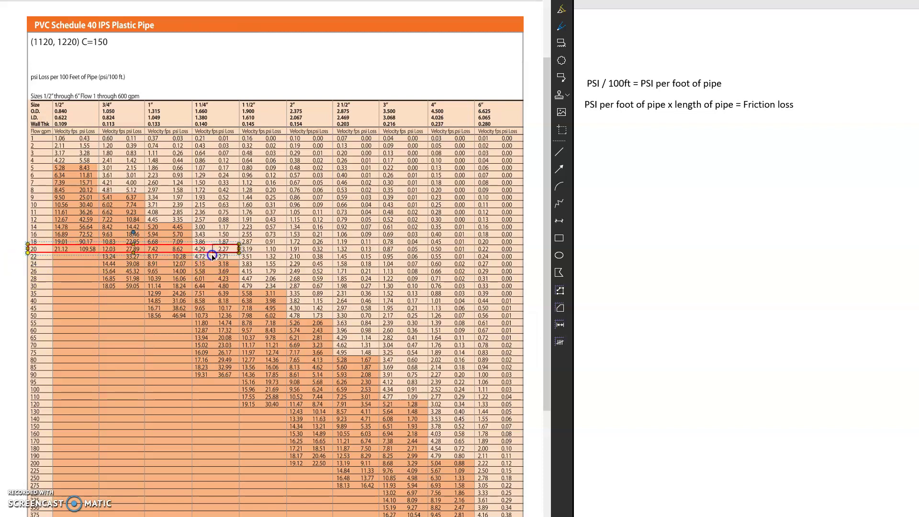
{"action": "left_click_drag", "start_coordinate": [212, 254], "coordinate": [211, 255]}
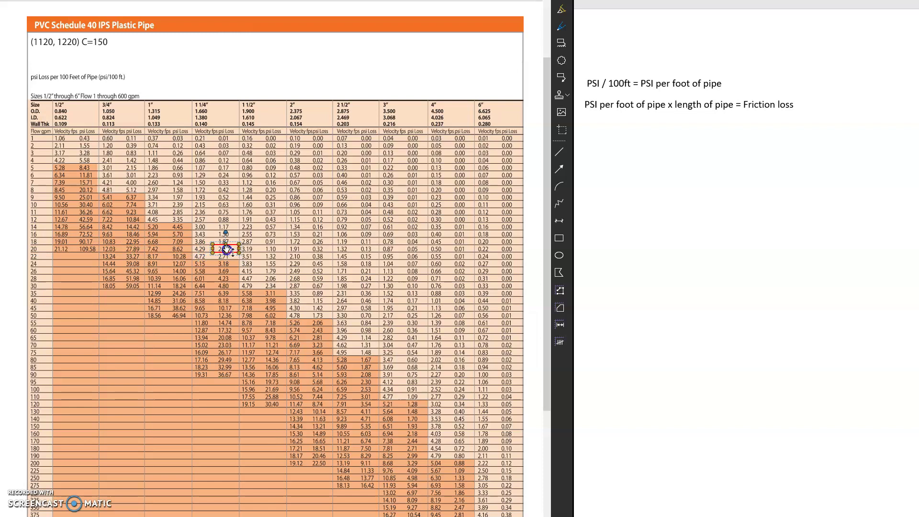
{"action": "left_click", "coordinate": [232, 263]}
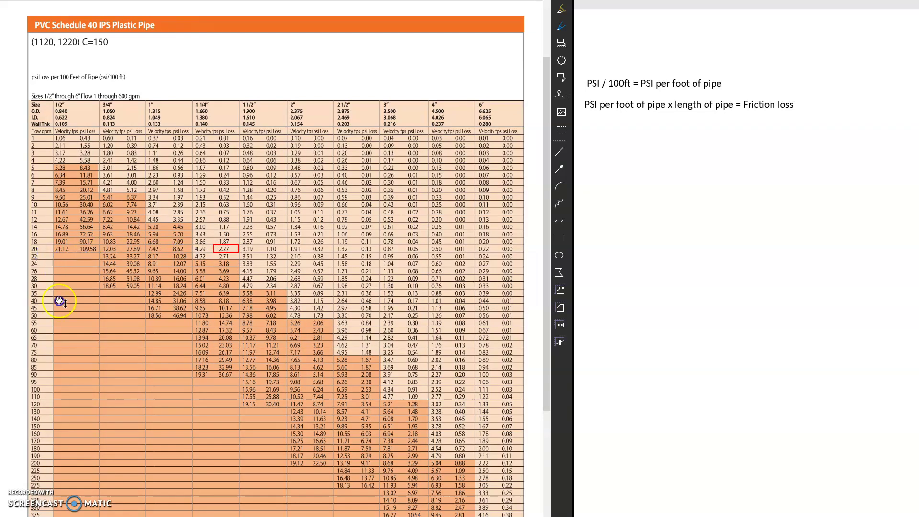
Step: Slide the red box left along the 20 gpm row onto 109.58 and select it
{"action": "left_click", "coordinate": [231, 256]}
{"action": "left_click_drag", "start_coordinate": [230, 251], "coordinate": [94, 254]}
{"action": "left_click", "coordinate": [77, 230]}
{"action": "left_click", "coordinate": [91, 247]}
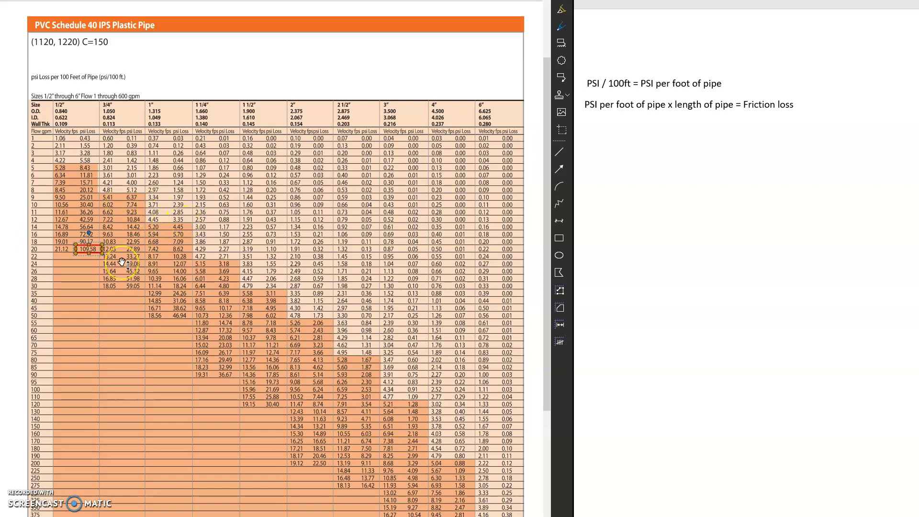
Step: Delete the old box and draw a new red box around 5.12 in the 3/4" column at 8 gpm
{"action": "key", "text": "Delete"}
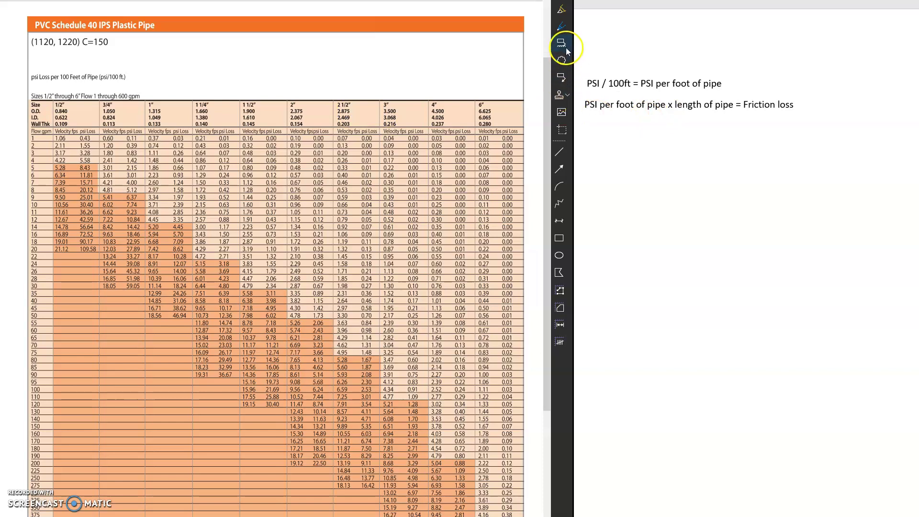
{"action": "left_click", "coordinate": [560, 239]}
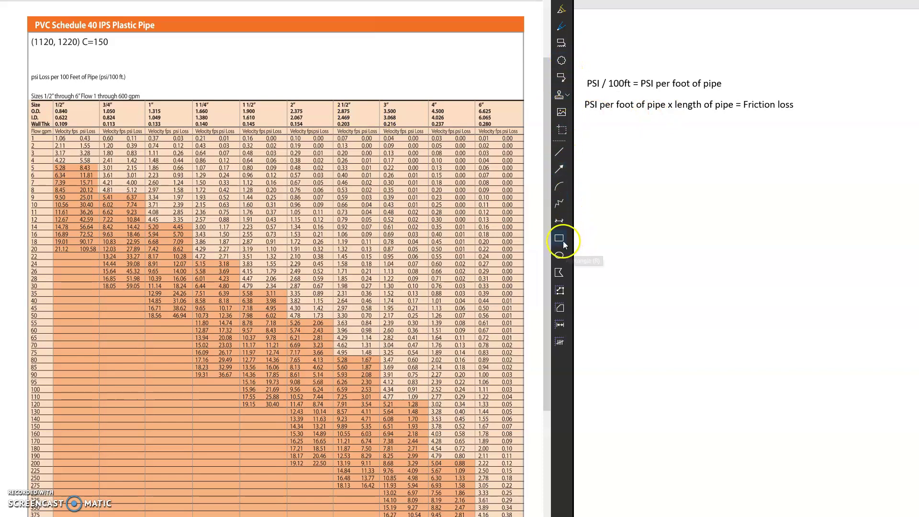
{"action": "left_click", "coordinate": [31, 183]}
{"action": "left_click_drag", "start_coordinate": [53, 194], "coordinate": [52, 193]}
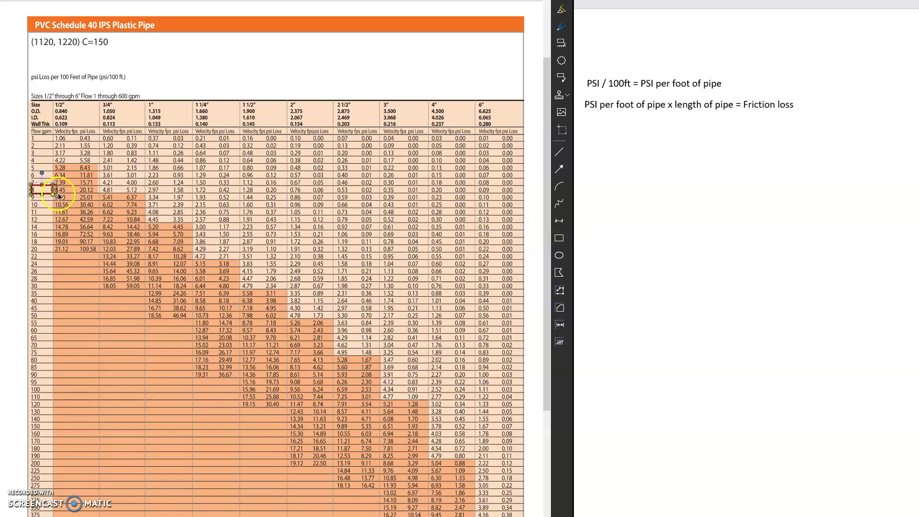
{"action": "left_click_drag", "start_coordinate": [53, 193], "coordinate": [145, 194]}
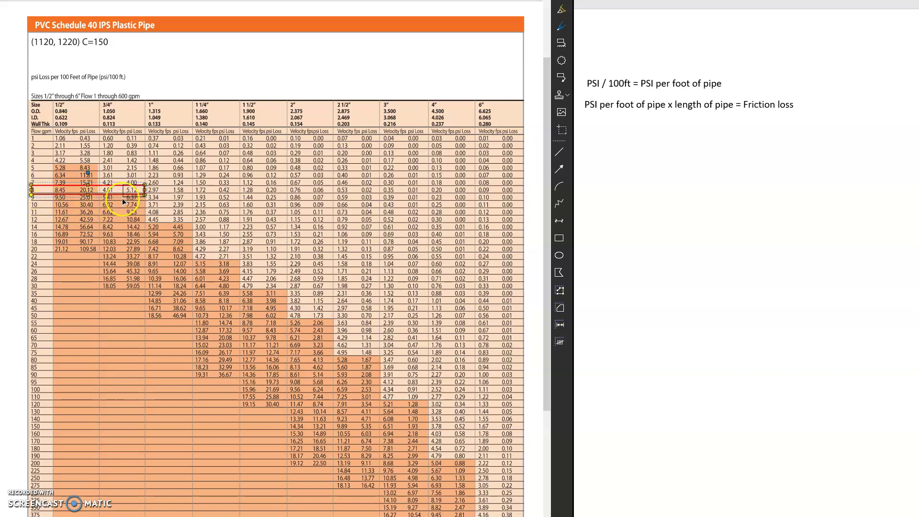
{"action": "left_click_drag", "start_coordinate": [122, 198], "coordinate": [122, 198]}
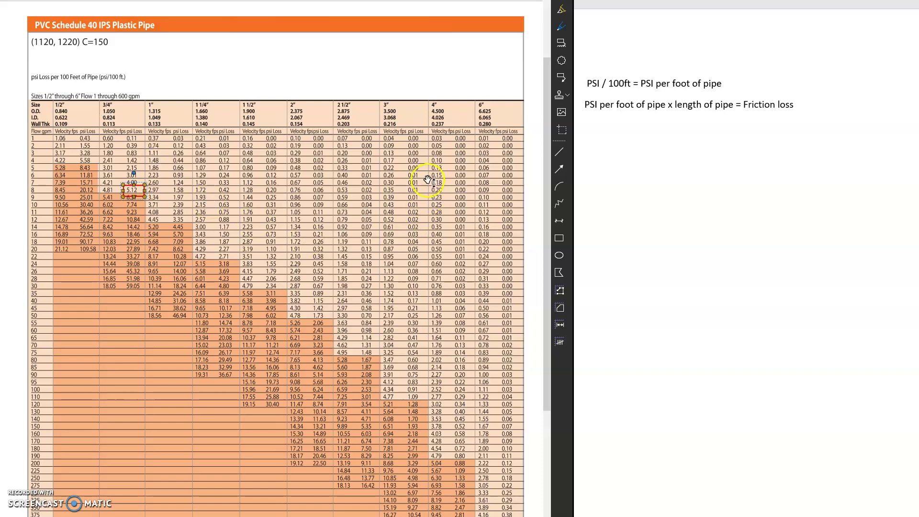
{"action": "left_click", "coordinate": [177, 205]}
Step: Fill the first formula as 5.12 PSI / 100ft = 0.0512
{"action": "left_click", "coordinate": [636, 144]}
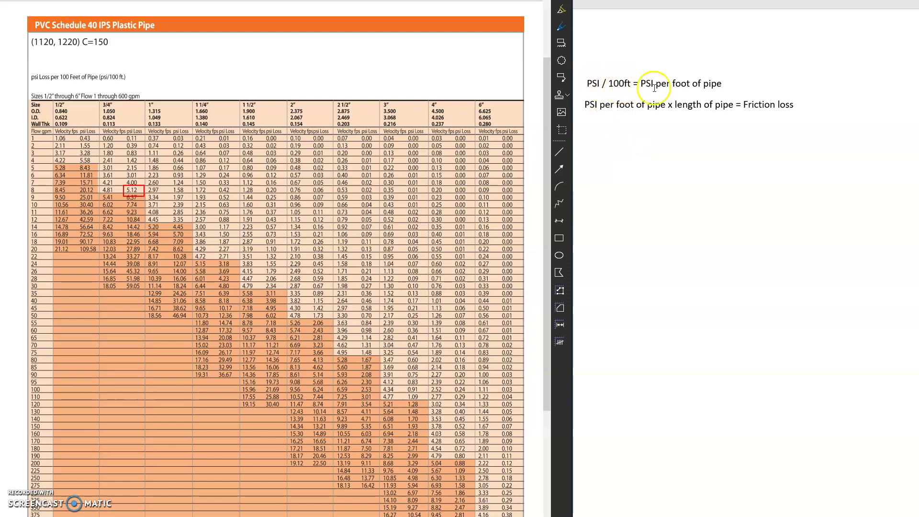
{"action": "double_click", "coordinate": [598, 84]}
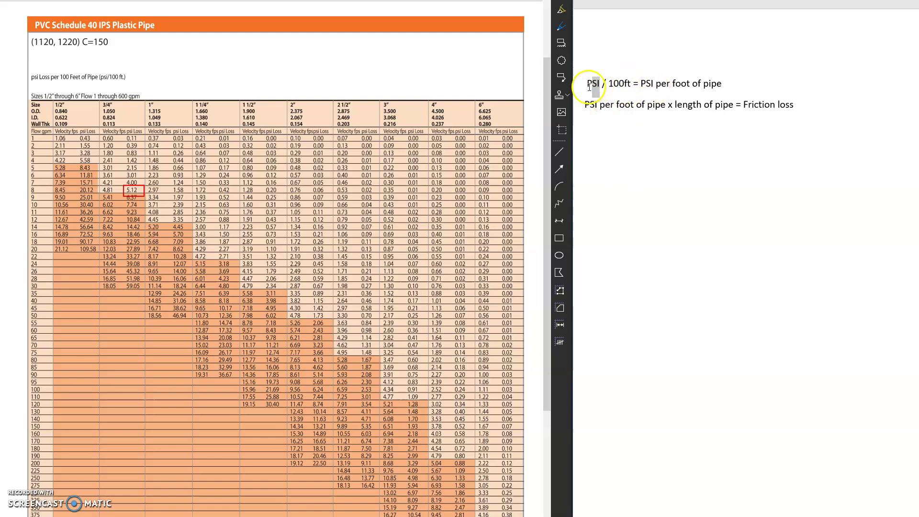
{"action": "left_click", "coordinate": [587, 88]}
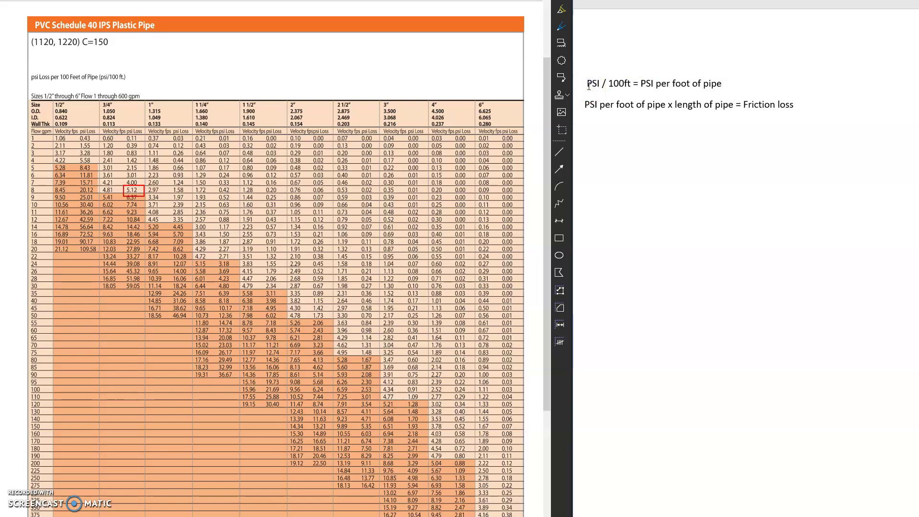
{"action": "type", "text": "5.12"}
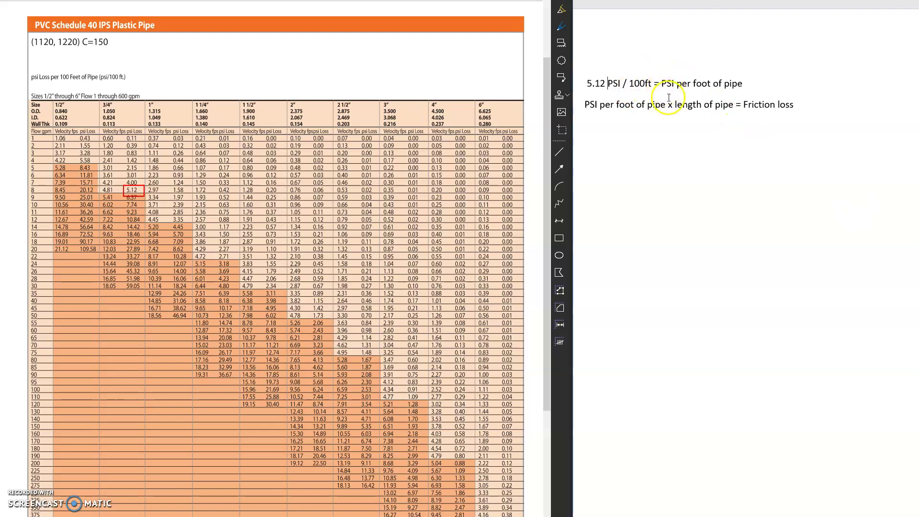
{"action": "left_click", "coordinate": [662, 83]}
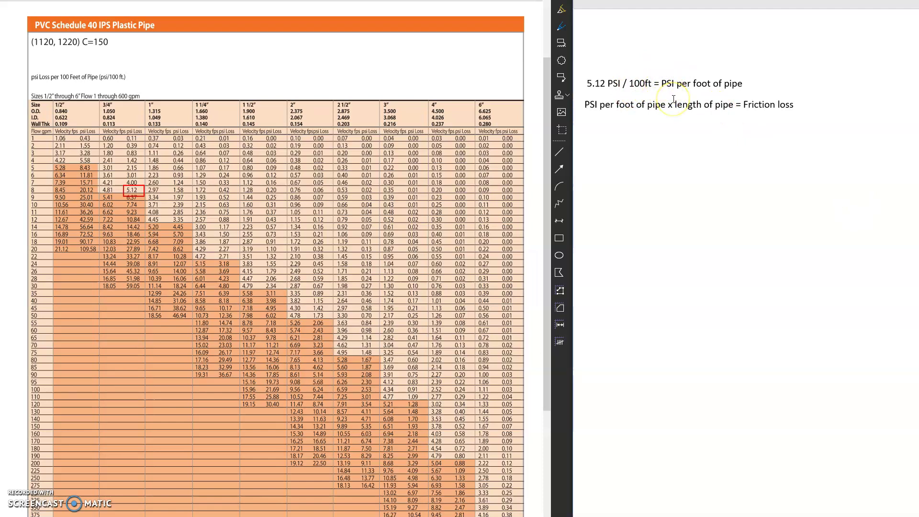
{"action": "type", "text": "0.05"}
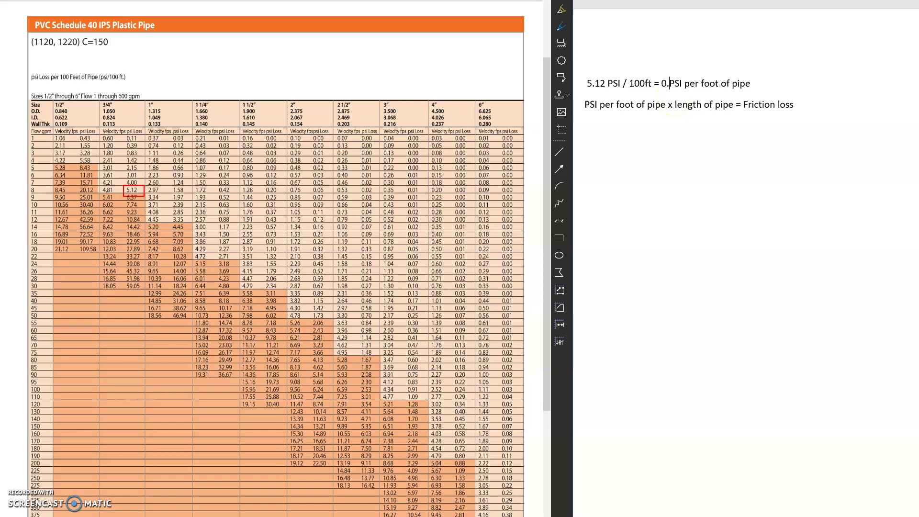
{"action": "type", "text": "12"}
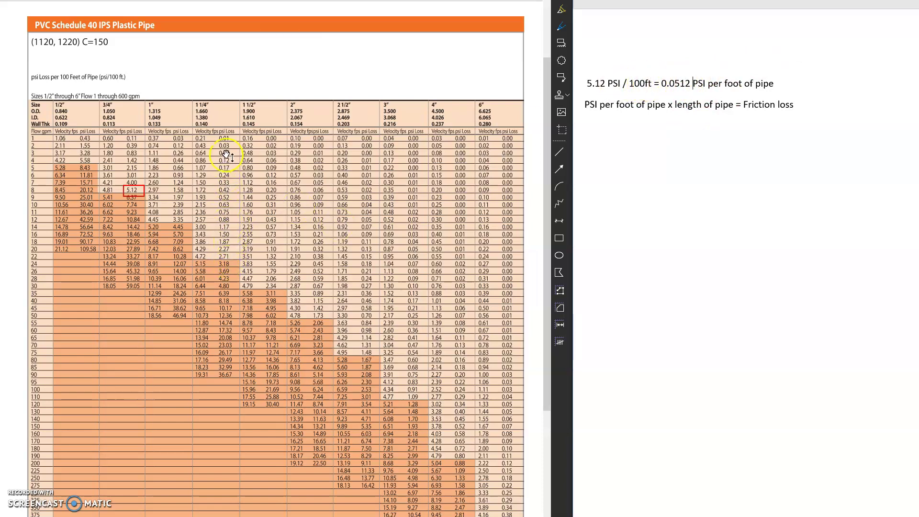
Step: Copy 0.0512 to the start of line two and add a 20' pipe length
{"action": "left_click", "coordinate": [707, 91]}
{"action": "left_click_drag", "start_coordinate": [692, 84], "coordinate": [664, 93]}
{"action": "key", "text": "ctrl+c"}
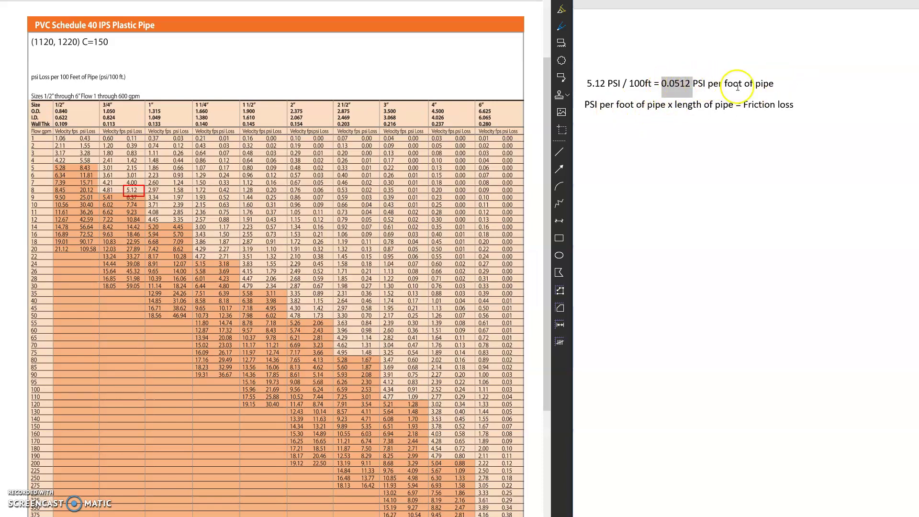
{"action": "left_click", "coordinate": [585, 104]}
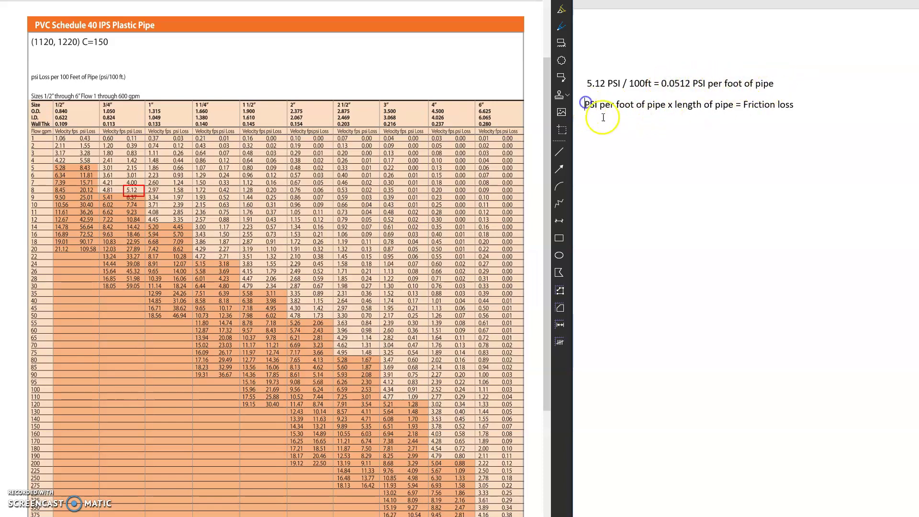
{"action": "key", "text": "ctrl+v"}
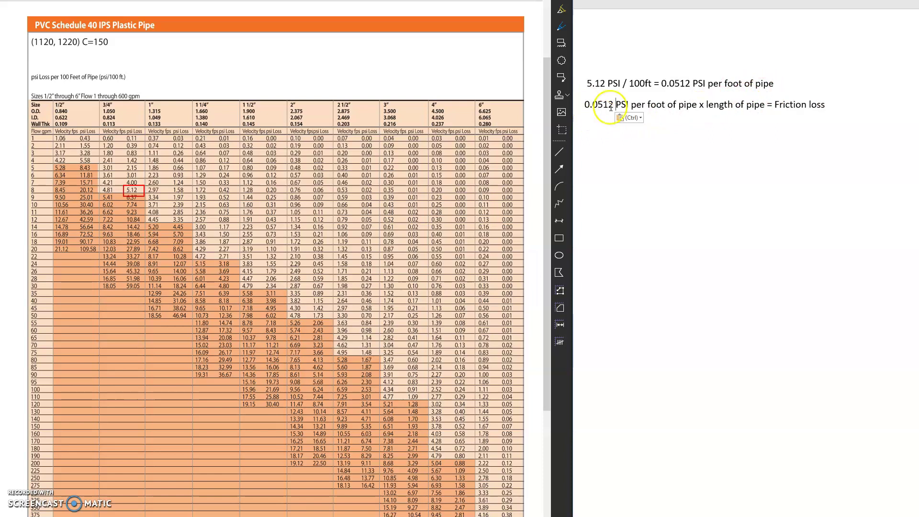
{"action": "left_click", "coordinate": [709, 109]}
{"action": "type", "text": "20'"}
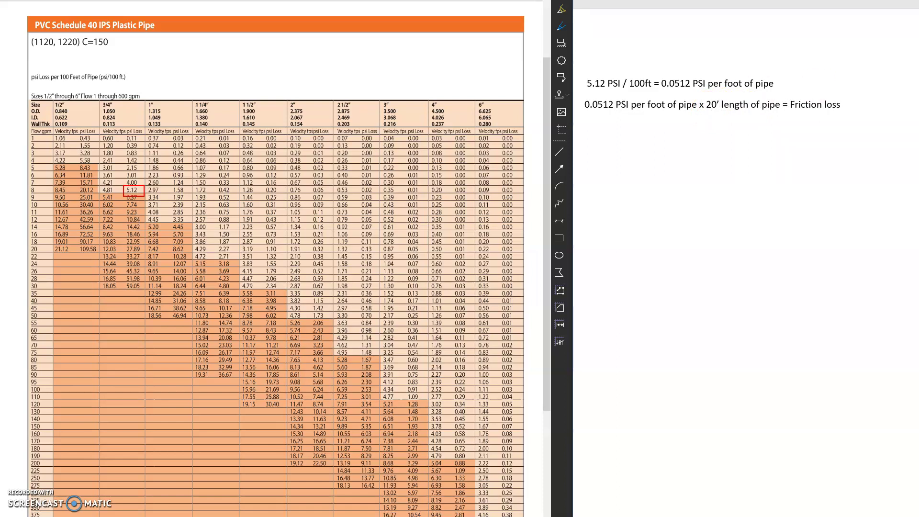
Step: Calculate 0.0512 × 20 = 1.024 in Windows Calculator
{"action": "key", "text": "alt+Tab"}
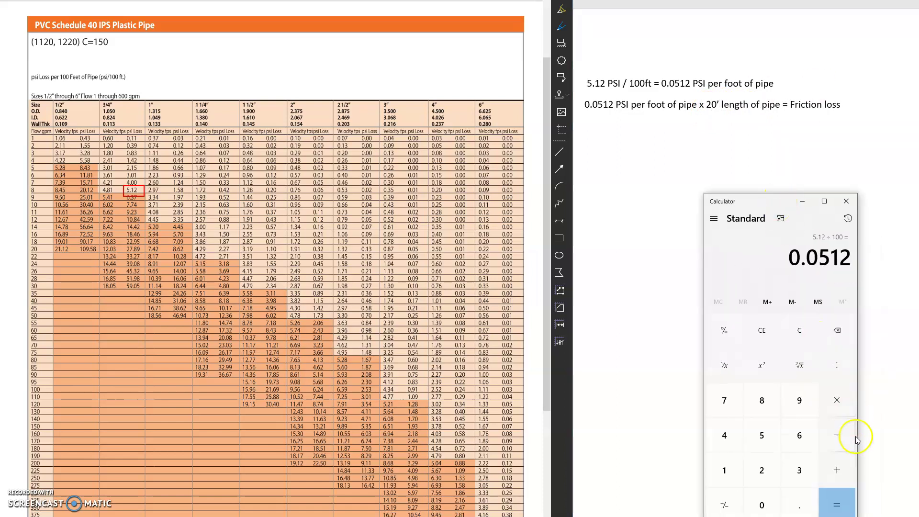
{"action": "left_click", "coordinate": [835, 406]}
{"action": "left_click", "coordinate": [761, 471]}
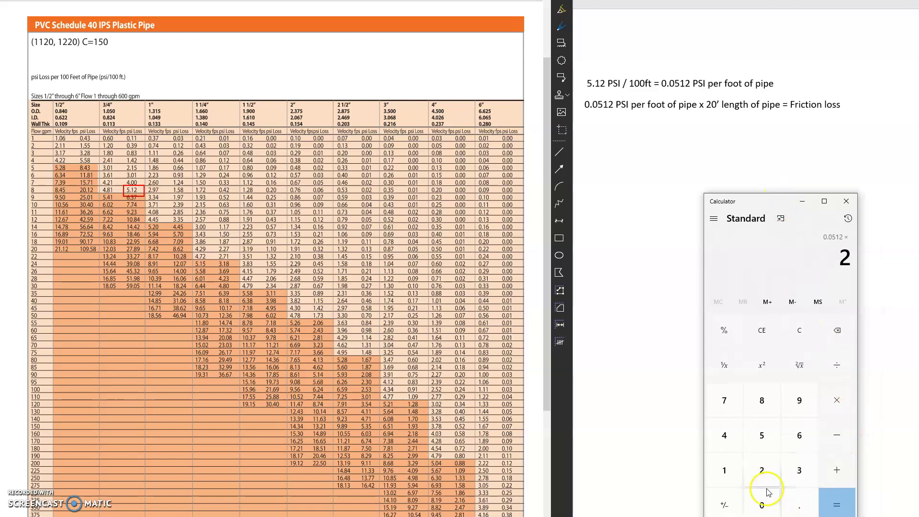
{"action": "left_click", "coordinate": [761, 501]}
{"action": "left_click", "coordinate": [855, 506]}
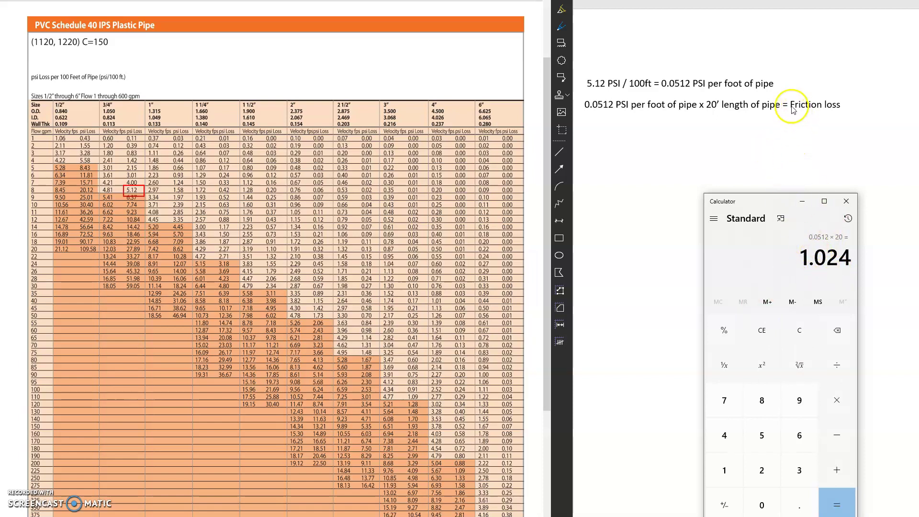
{"action": "left_click_drag", "start_coordinate": [777, 201], "coordinate": [447, 220]}
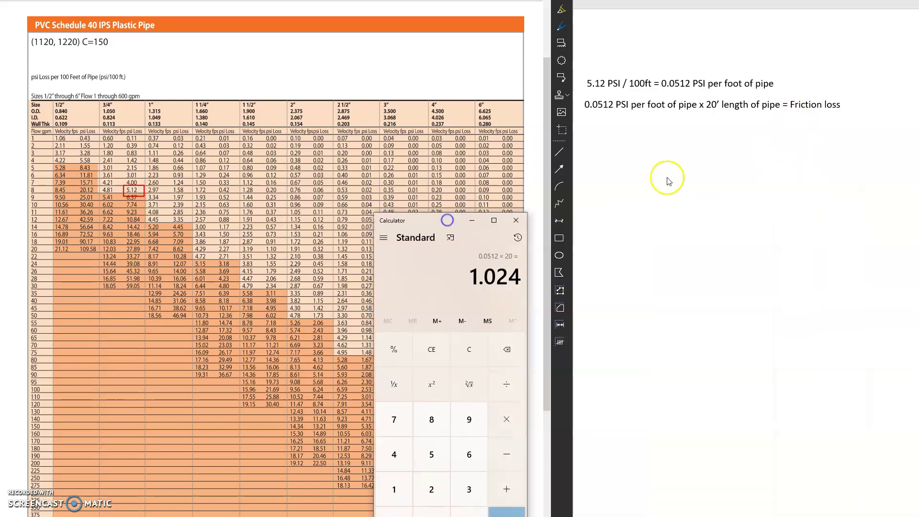
Step: Enter 1.02 PSI as the friction-loss result and move Calculator off the chart
{"action": "left_click", "coordinate": [722, 106]}
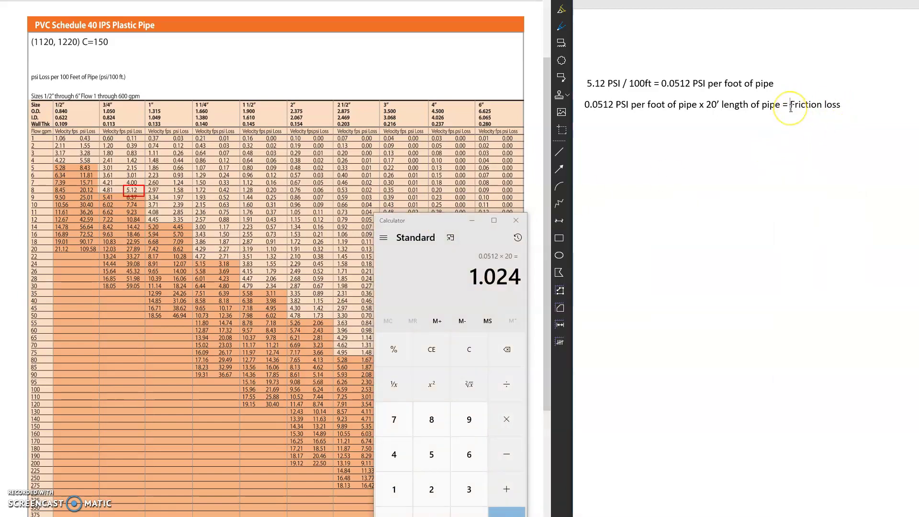
{"action": "type", "text": "1."}
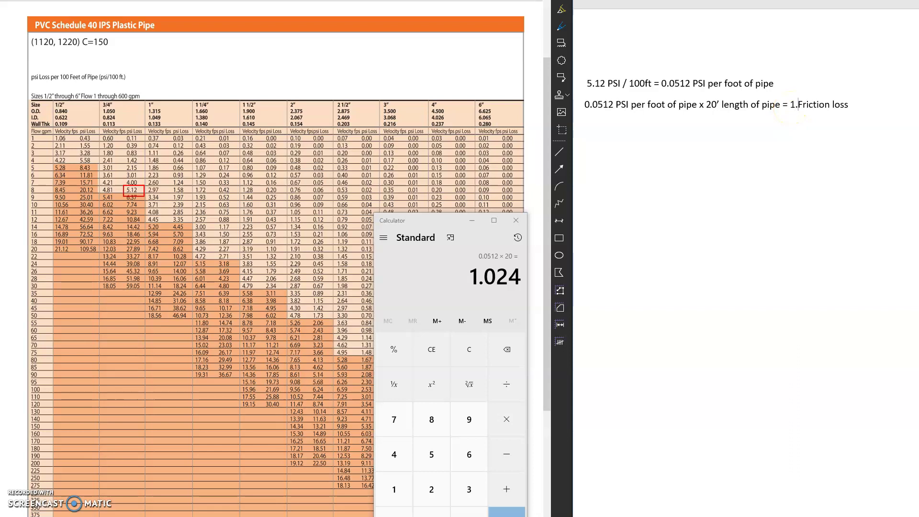
{"action": "type", "text": "02"}
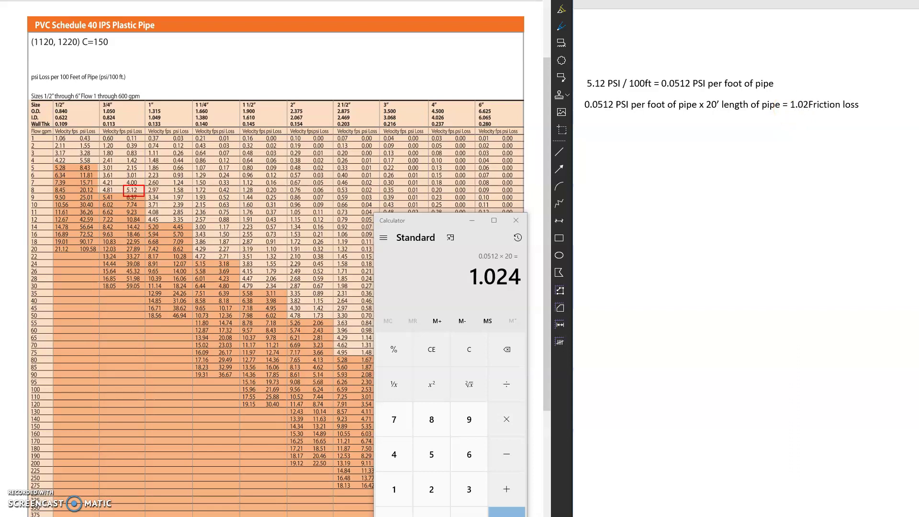
{"action": "type", "text": " PSI"}
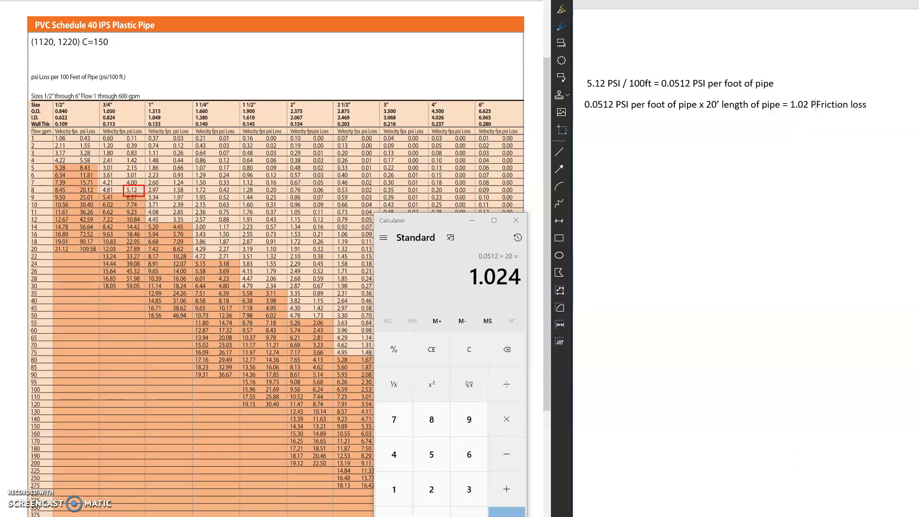
{"action": "left_click", "coordinate": [845, 170]}
{"action": "left_click_drag", "start_coordinate": [417, 221], "coordinate": [918, 223]}
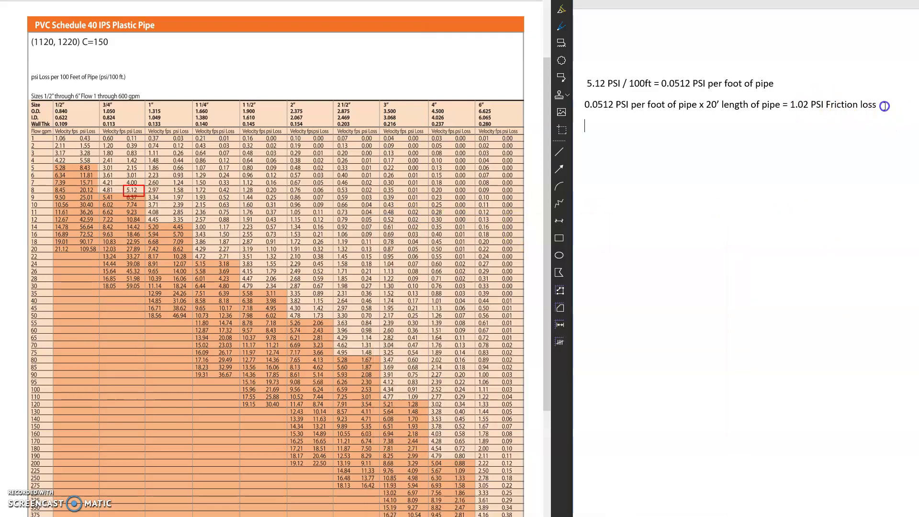
Step: Paste a copy of both calculation lines onto the empty line below
{"action": "left_click_drag", "start_coordinate": [891, 115], "coordinate": [544, 74]}
{"action": "key", "text": "ctrl+c"}
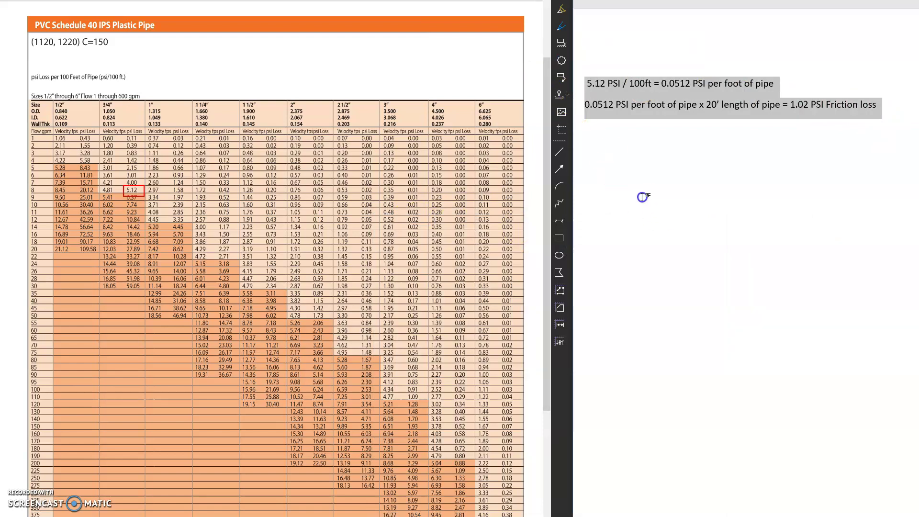
{"action": "left_click", "coordinate": [642, 197]}
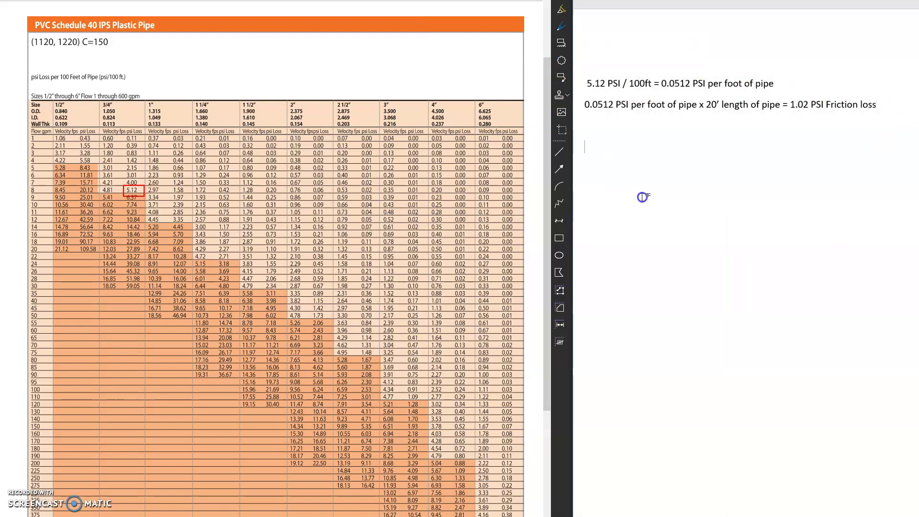
{"action": "key", "text": "ctrl+v"}
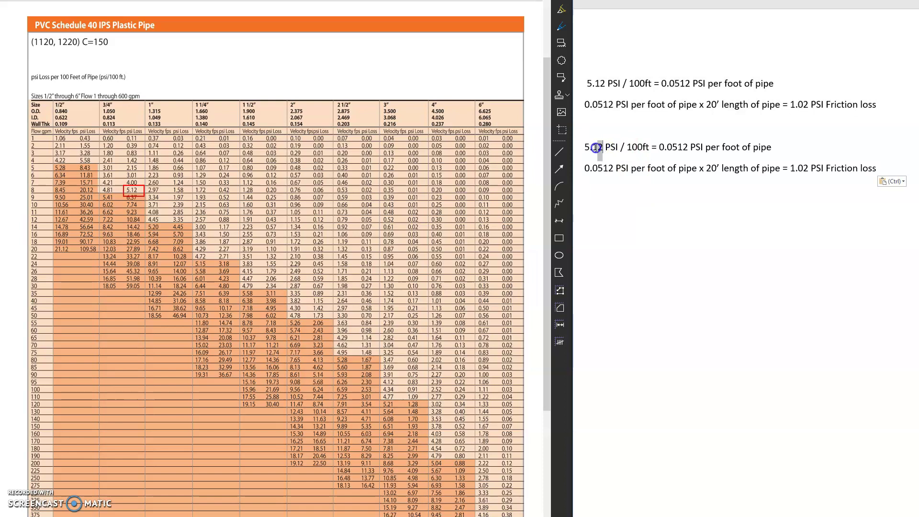
Step: Clear 5.12, 0.0512 and 1.02 from the copy and change 20' to 200'
{"action": "double_click", "coordinate": [592, 147]}
{"action": "key", "text": "Delete"}
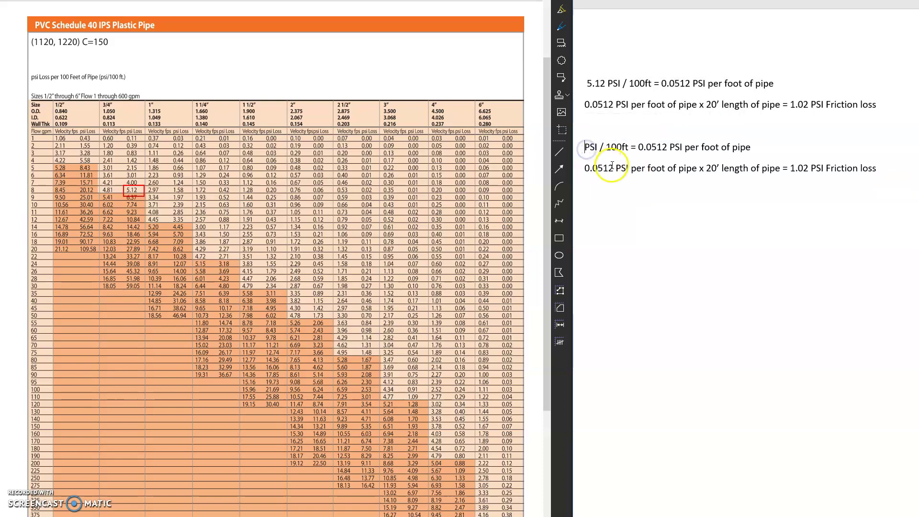
{"action": "double_click", "coordinate": [590, 170]}
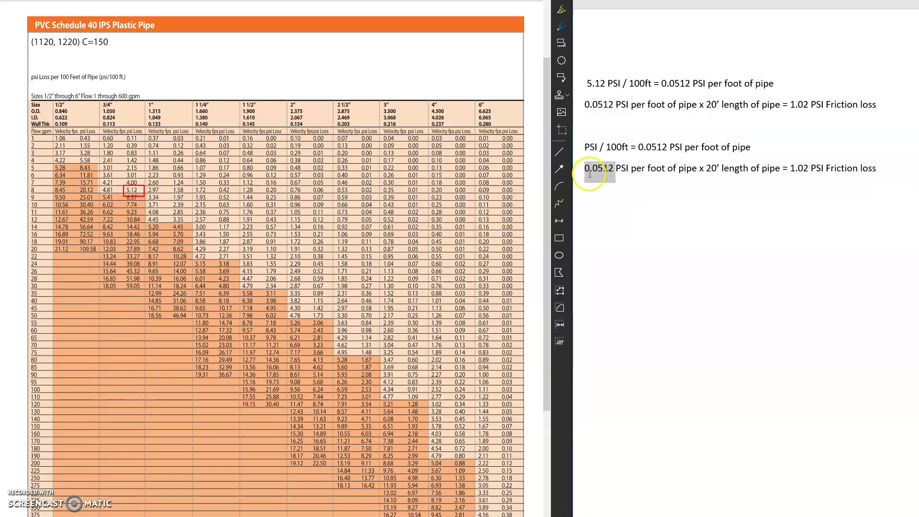
{"action": "key", "text": "Delete"}
{"action": "double_click", "coordinate": [641, 148]}
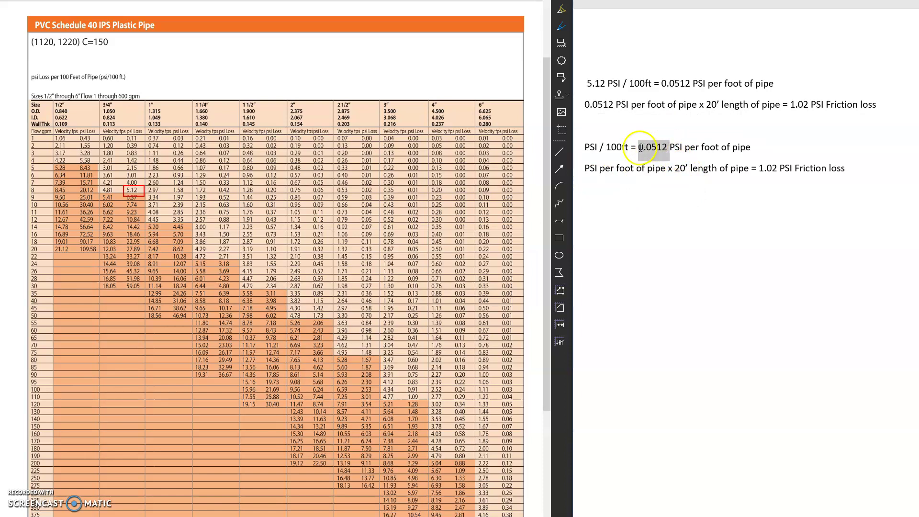
{"action": "key", "text": "Delete"}
{"action": "left_click", "coordinate": [681, 171]}
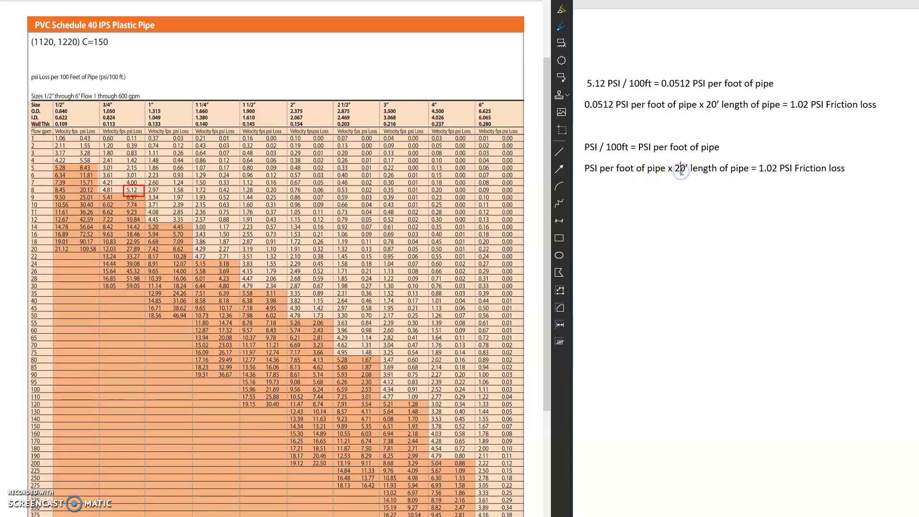
{"action": "type", "text": "0"}
{"action": "left_click", "coordinate": [670, 204]}
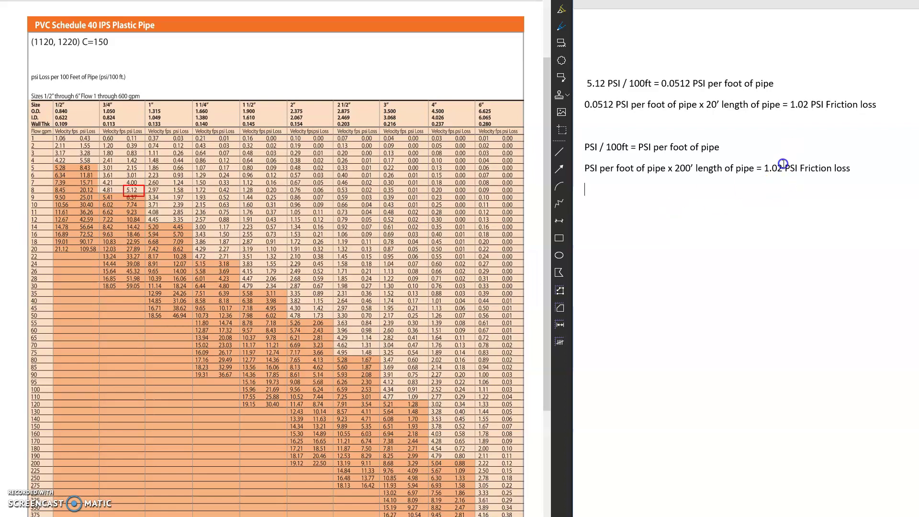
{"action": "left_click_drag", "start_coordinate": [785, 170], "coordinate": [765, 168]}
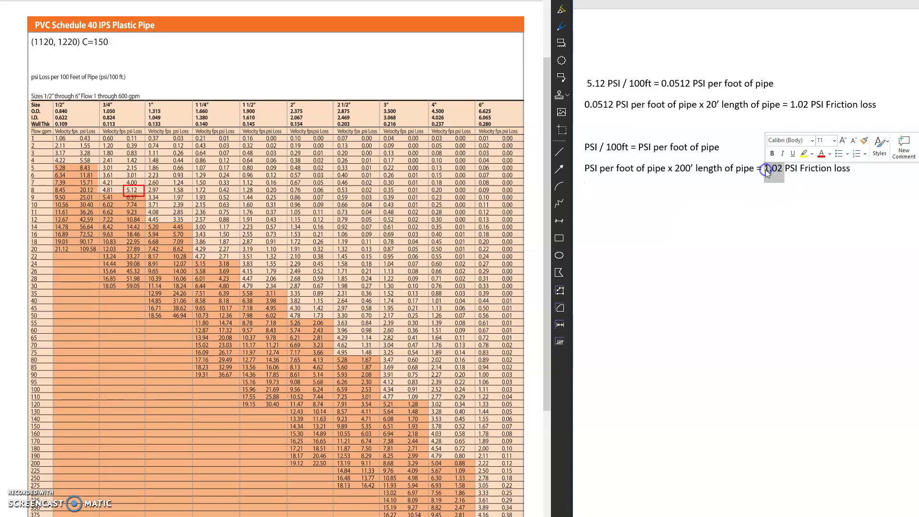
{"action": "key", "text": "BackSpace"}
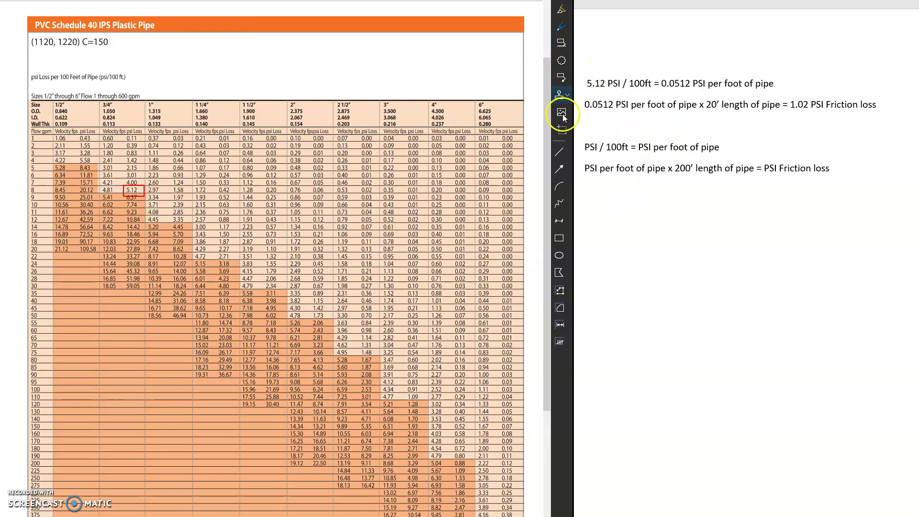
Step: Box the 75 gpm chart row in red and type 26.17 as the PSI per 100ft
{"action": "left_click", "coordinate": [559, 238]}
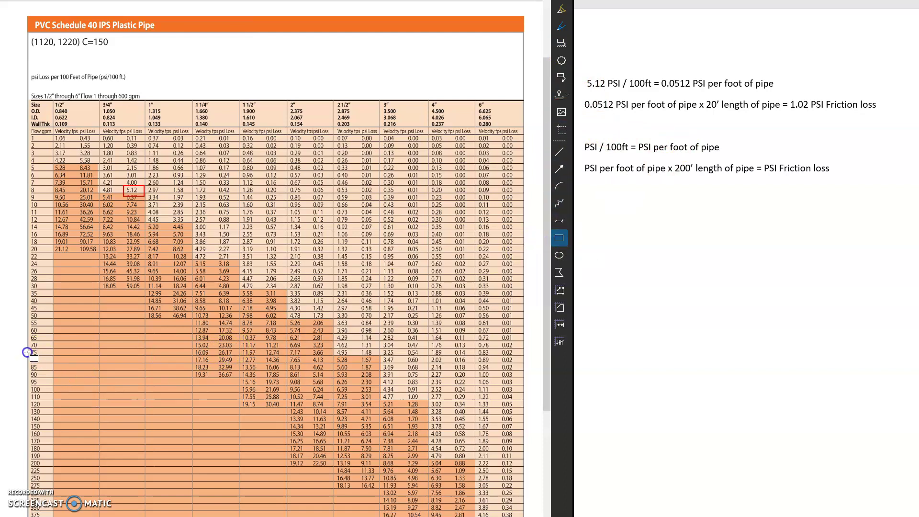
{"action": "left_click_drag", "start_coordinate": [30, 348], "coordinate": [239, 357]}
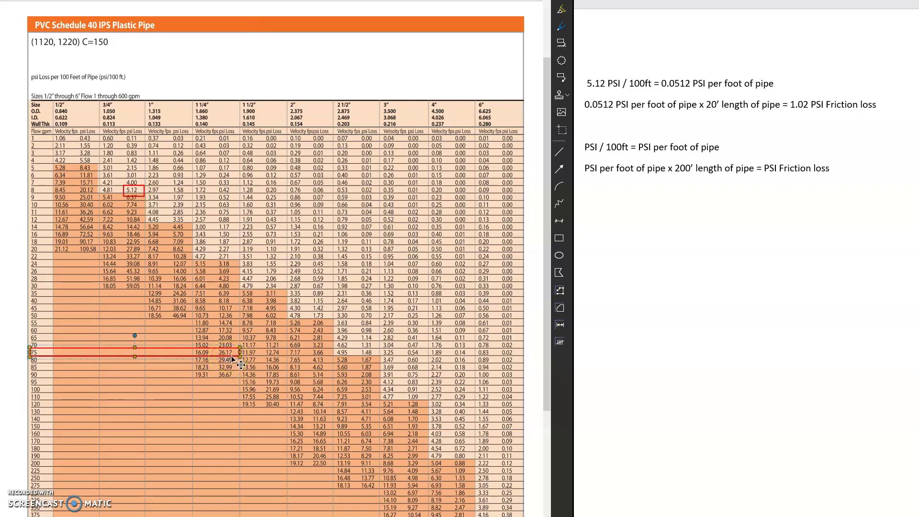
{"action": "left_click", "coordinate": [585, 147]}
{"action": "type", "text": "26.17"}
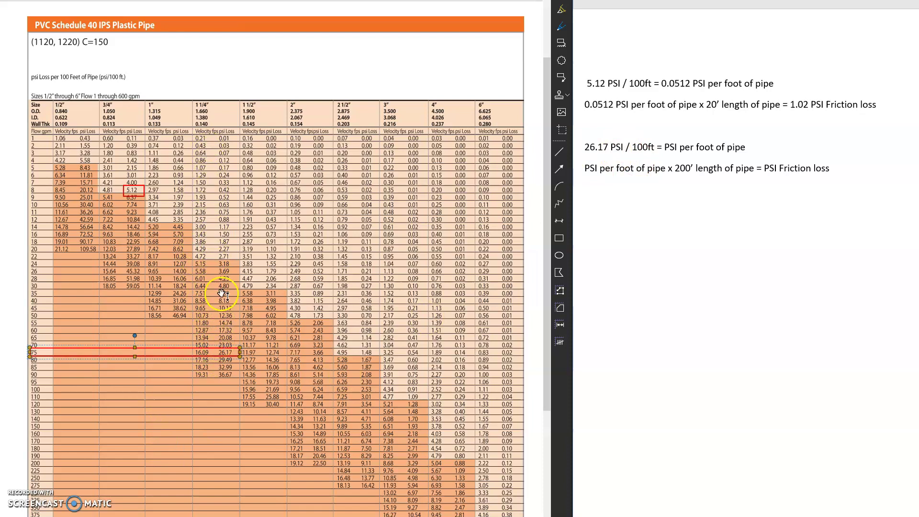
{"action": "left_click", "coordinate": [141, 197]}
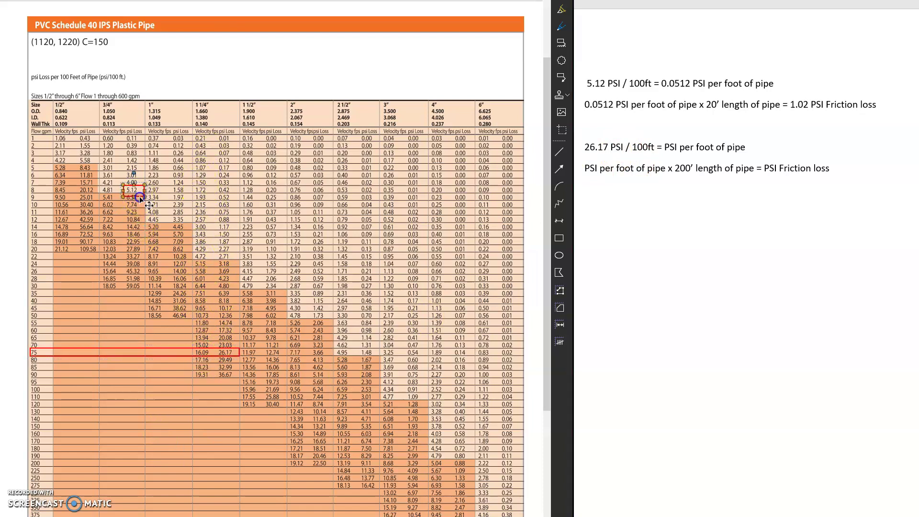
{"action": "left_click", "coordinate": [222, 356]}
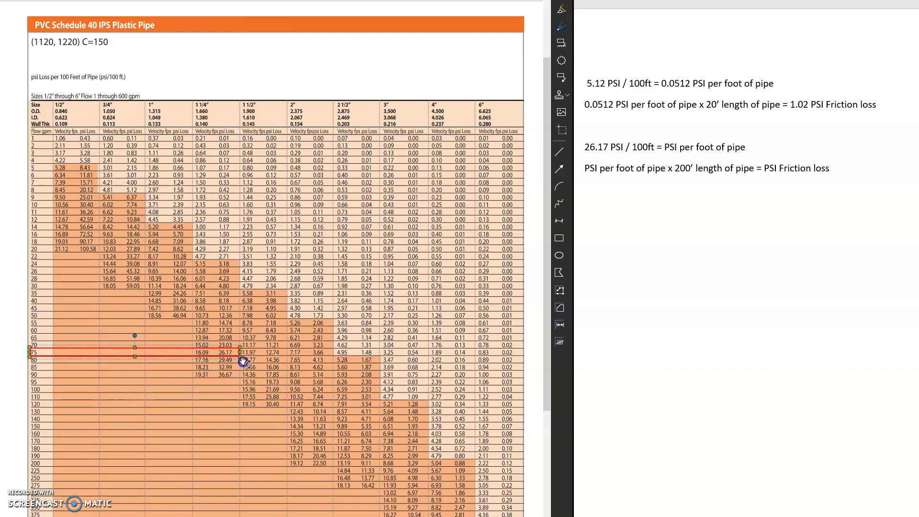
{"action": "left_click", "coordinate": [612, 151]}
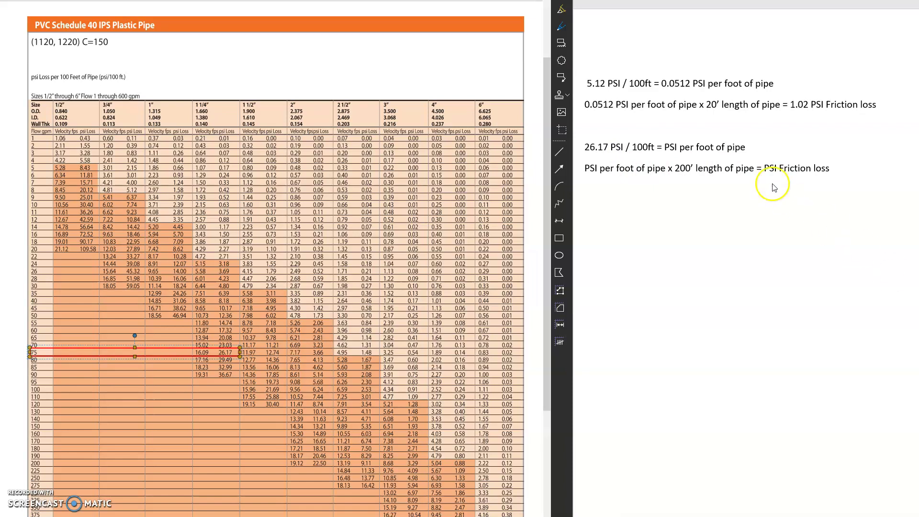
Step: Enter 0.2617 PSI per foot, reuse it on the 200' line, and add 52.34 PSI friction loss
{"action": "left_click", "coordinate": [665, 147]}
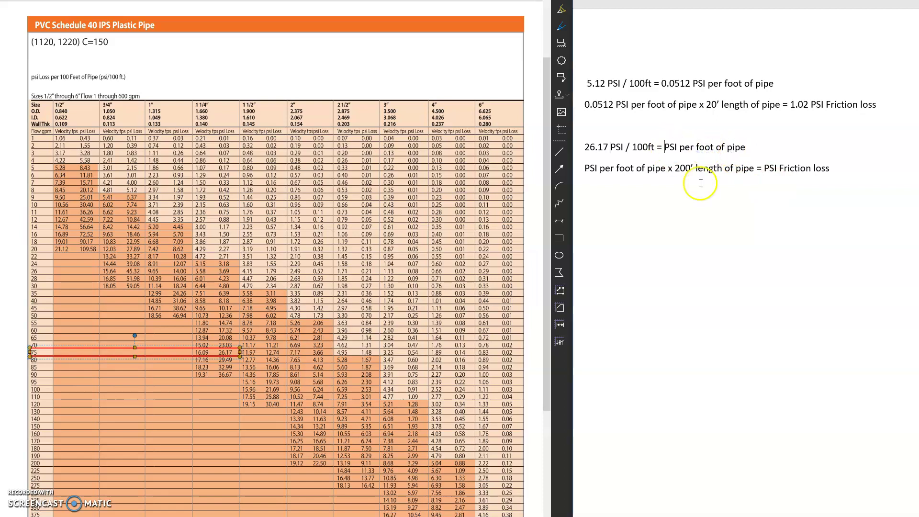
{"action": "type", "text": "0.2"}
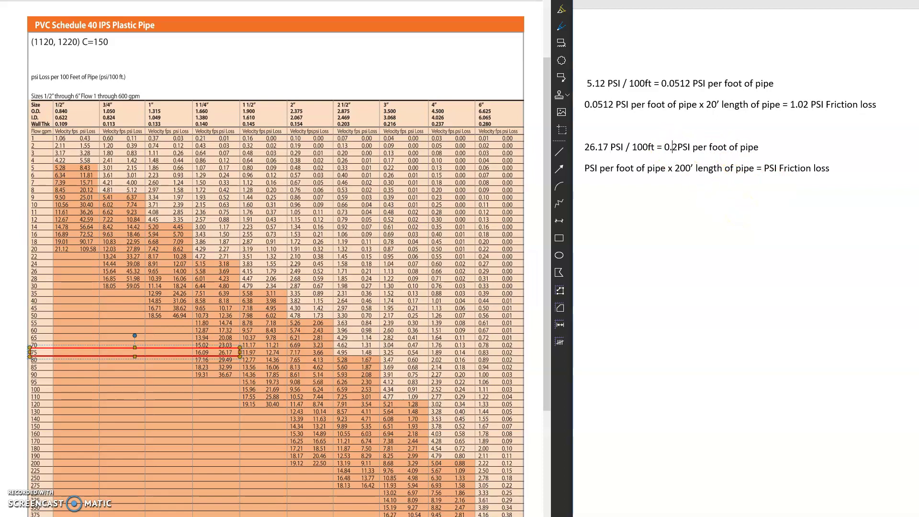
{"action": "type", "text": "617"}
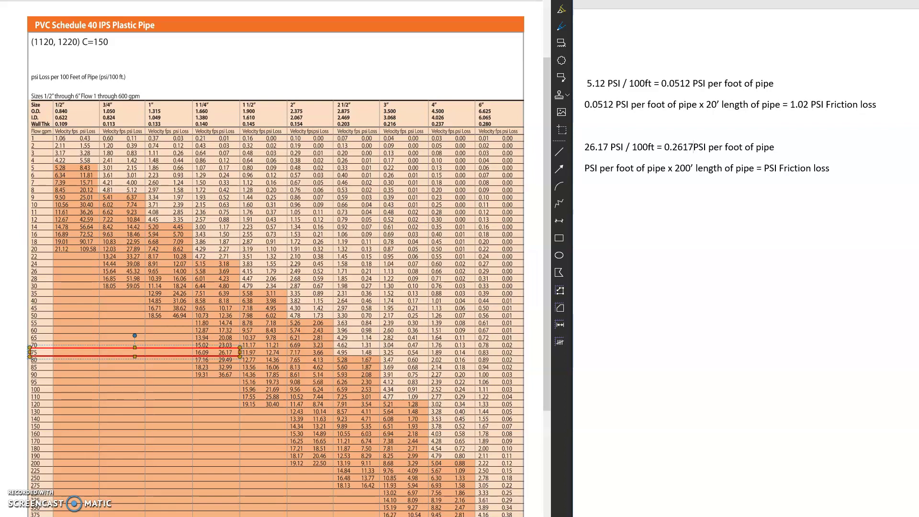
{"action": "double_click", "coordinate": [667, 146]}
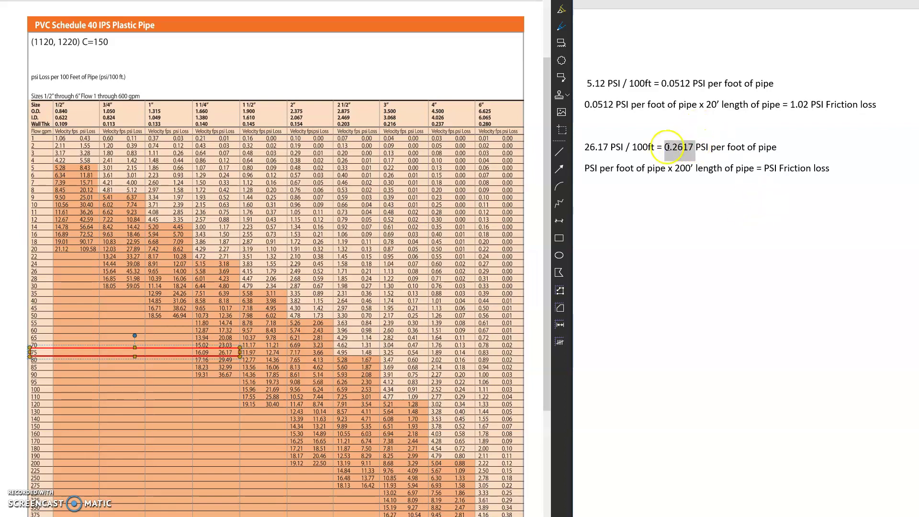
{"action": "key", "text": "ctrl+c"}
{"action": "left_click", "coordinate": [584, 168]}
{"action": "key", "text": "ctrl+v"}
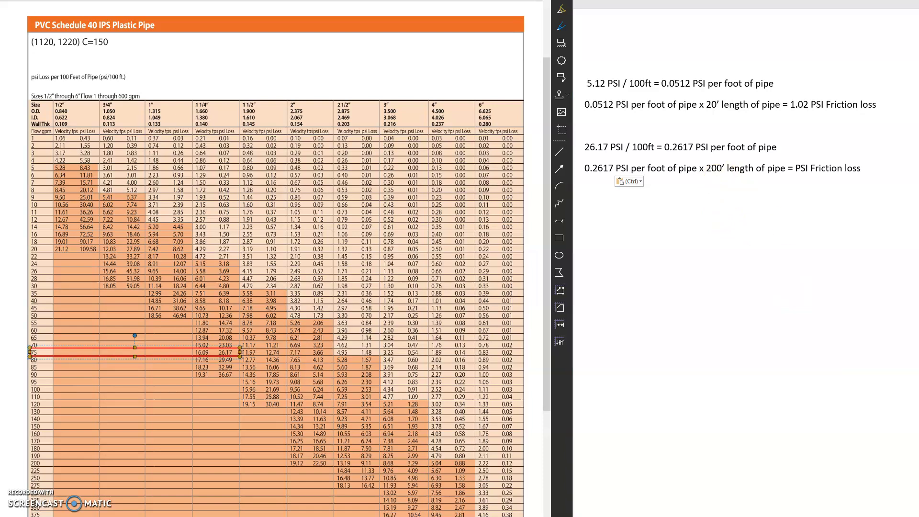
{"action": "left_click", "coordinate": [796, 170]}
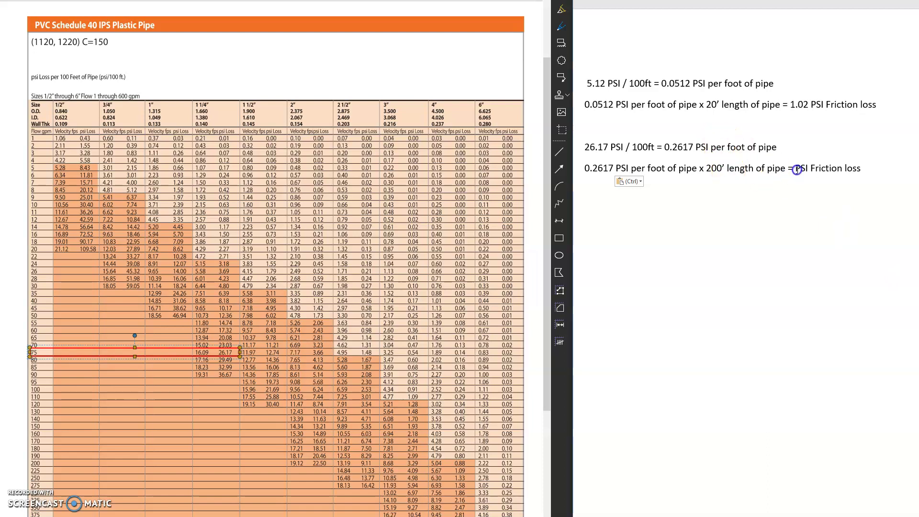
{"action": "type", "text": "52.34"}
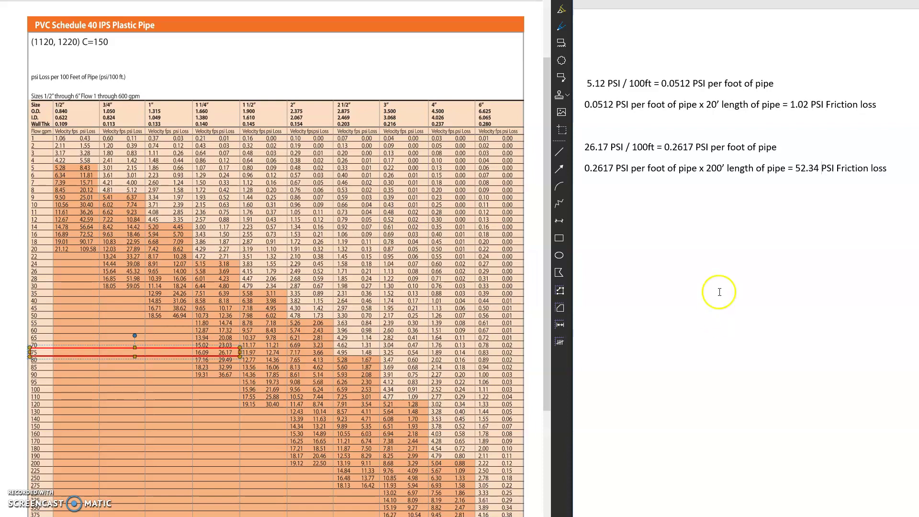
Step: Select the = 52.34 PSI result in the last equation
{"action": "left_click", "coordinate": [735, 216]}
{"action": "left_click", "coordinate": [797, 169]}
{"action": "left_click_drag", "start_coordinate": [797, 169], "coordinate": [834, 166]}
{"action": "left_click_drag", "start_coordinate": [789, 170], "coordinate": [833, 171]}
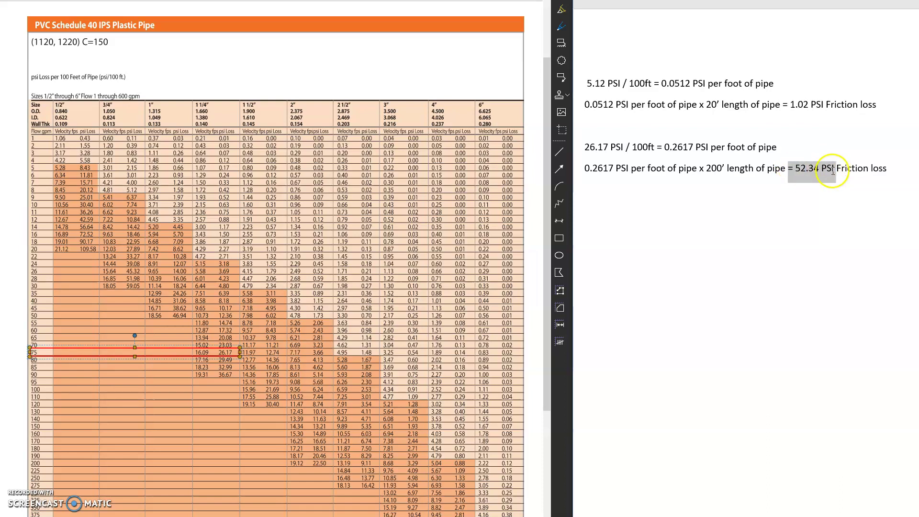
{"action": "left_click", "coordinate": [796, 170]}
{"action": "left_click_drag", "start_coordinate": [796, 170], "coordinate": [836, 173]}
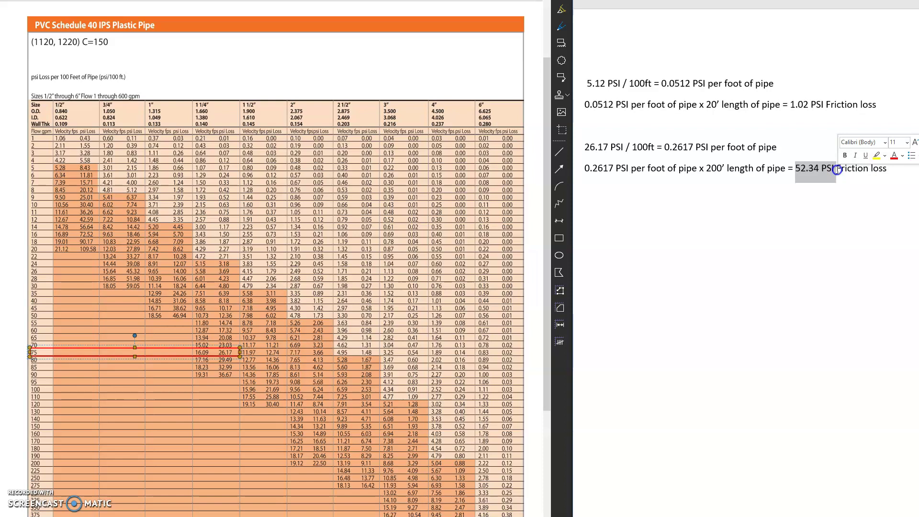
Step: Clear the selection on 52.34 and delete the red box marking the 75 gpm row
{"action": "left_click", "coordinate": [823, 195]}
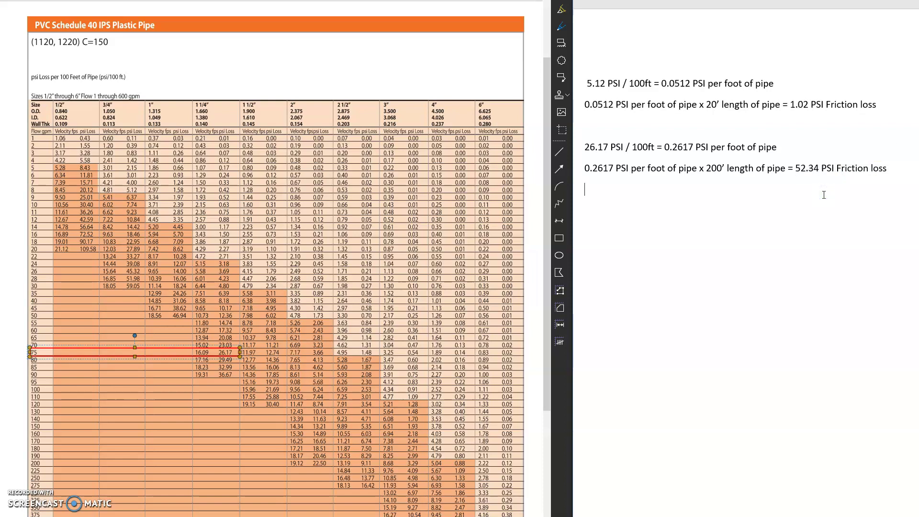
{"action": "left_click", "coordinate": [827, 188]}
{"action": "left_click_drag", "start_coordinate": [820, 168], "coordinate": [798, 171]}
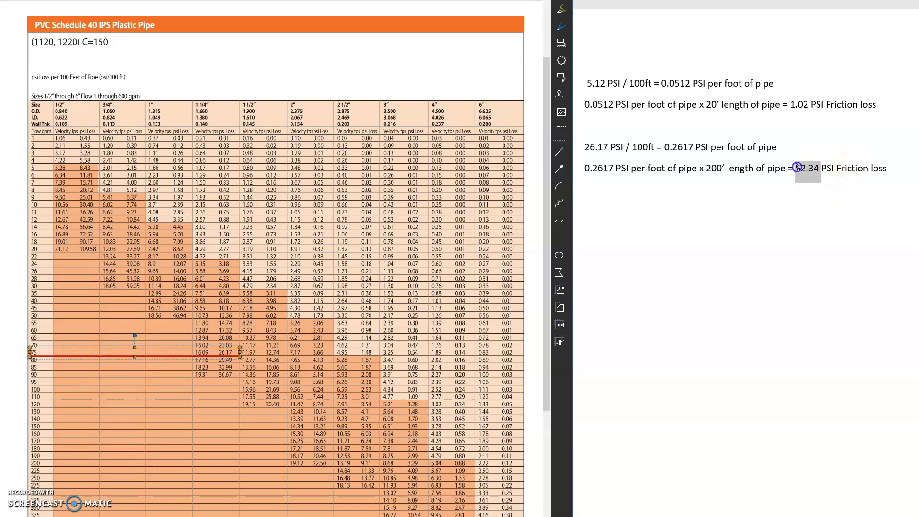
{"action": "left_click", "coordinate": [800, 202]}
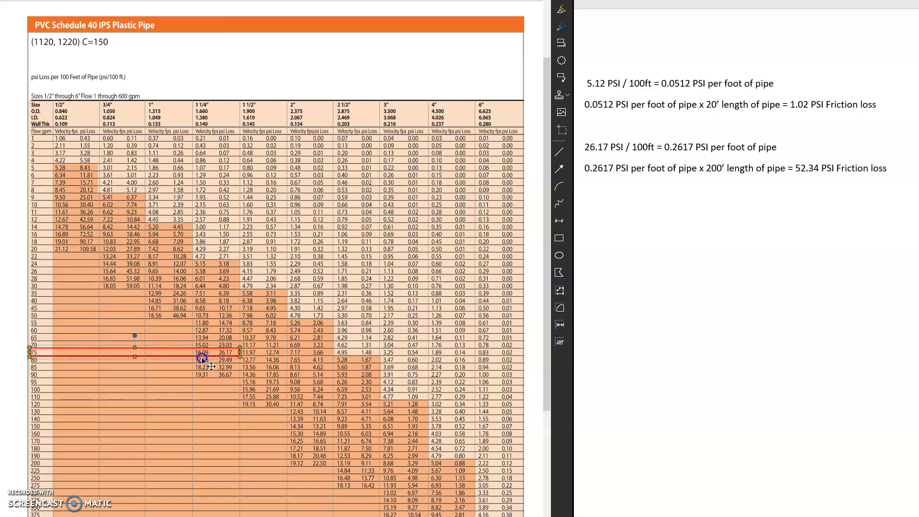
{"action": "key", "text": "Delete"}
{"action": "left_click", "coordinate": [565, 233]}
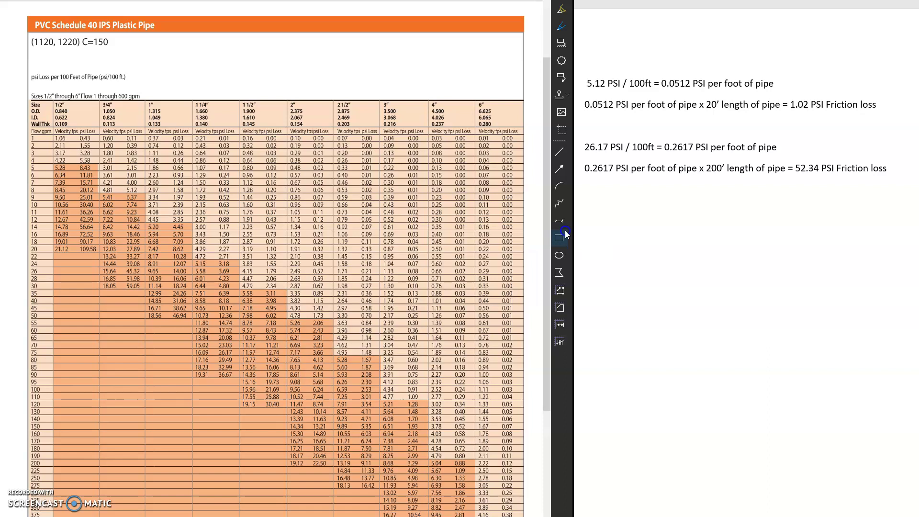
Step: Draw a red rectangle over the 12 gpm row, then select the first two note lines
{"action": "left_click", "coordinate": [566, 233]}
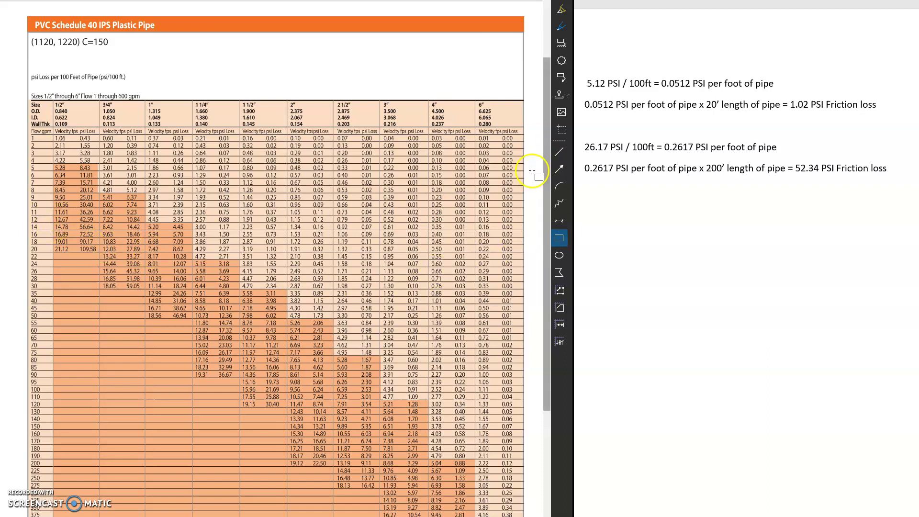
{"action": "mouse_move", "coordinate": [27, 213]}
{"action": "left_mouse_down"}
{"action": "mouse_move", "coordinate": [128, 230]}
{"action": "mouse_move", "coordinate": [193, 225]}
{"action": "left_mouse_up"}
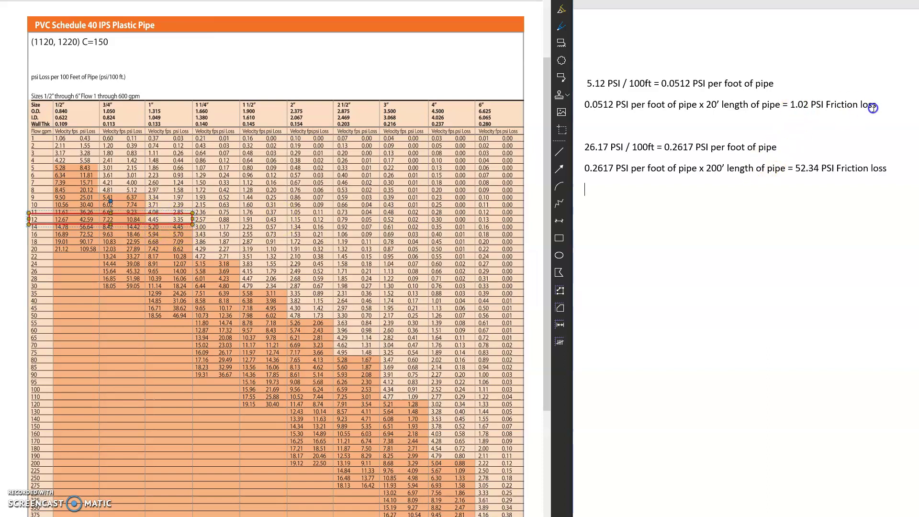
{"action": "left_click_drag", "start_coordinate": [879, 109], "coordinate": [587, 85]}
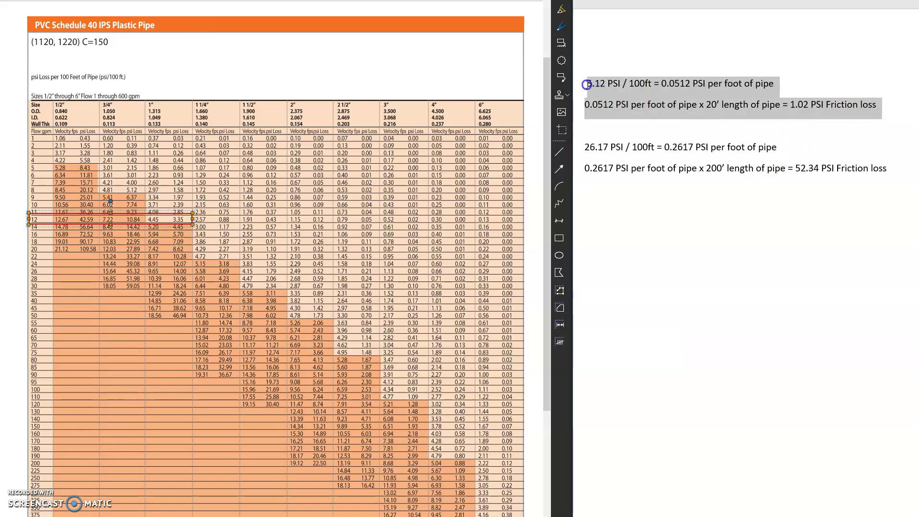
Step: Paste the copied calculation lines on a new line below the notes
{"action": "left_click", "coordinate": [596, 205]}
{"action": "key", "text": "ctrl+v"}
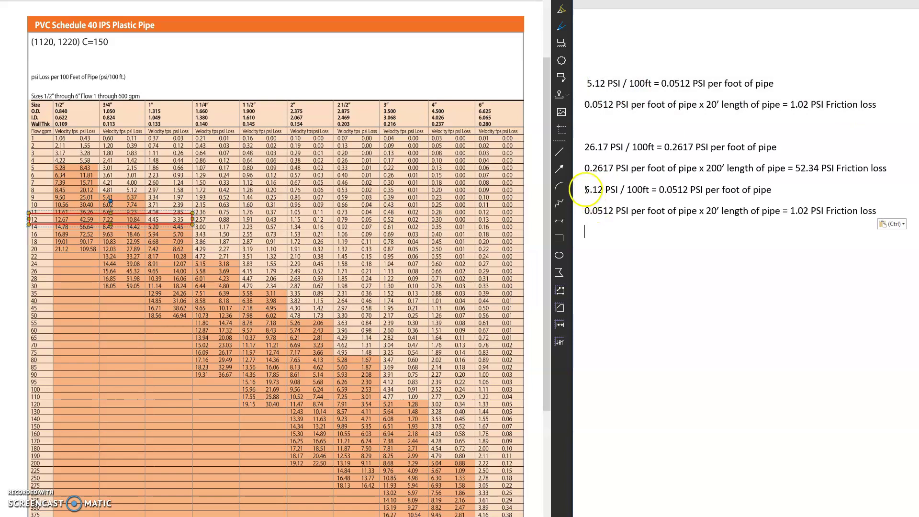
{"action": "left_click", "coordinate": [585, 188]}
{"action": "key", "text": "Return"}
Step: In the pasted first line, change 5.12 to 3.35 and 0.0512 to 0.0335
{"action": "left_click_drag", "start_coordinate": [604, 208], "coordinate": [574, 219]}
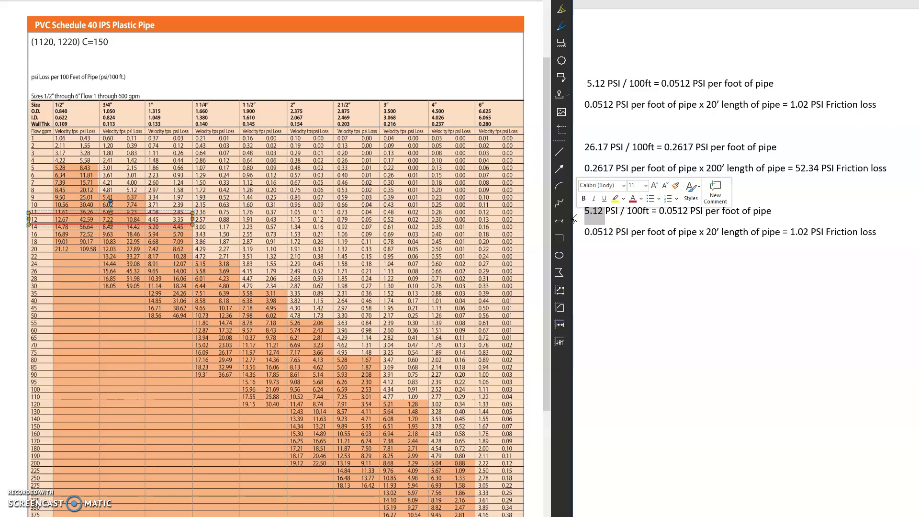
{"action": "type", "text": "3.35"}
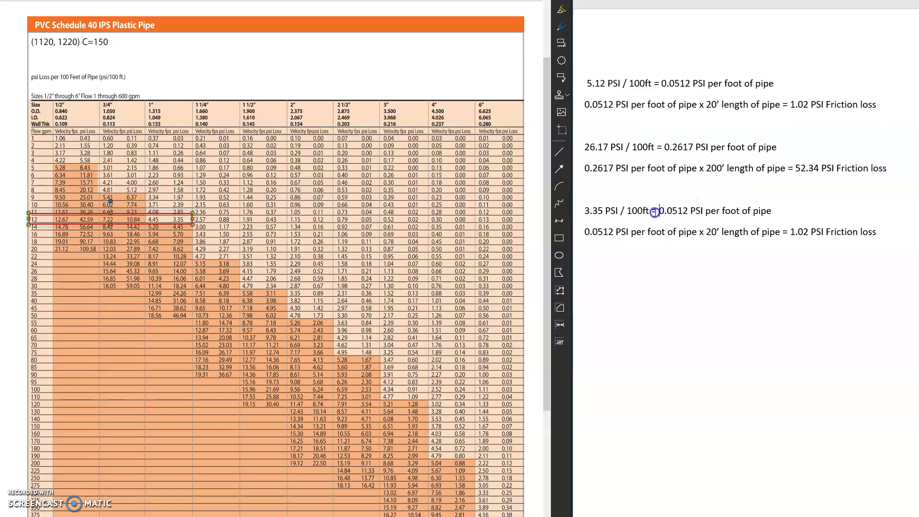
{"action": "left_click", "coordinate": [634, 211]}
{"action": "mouse_move", "coordinate": [674, 211]}
{"action": "left_mouse_down"}
{"action": "mouse_move", "coordinate": [694, 213]}
{"action": "mouse_move", "coordinate": [687, 216]}
{"action": "left_mouse_up"}
{"action": "type", "text": "3"}
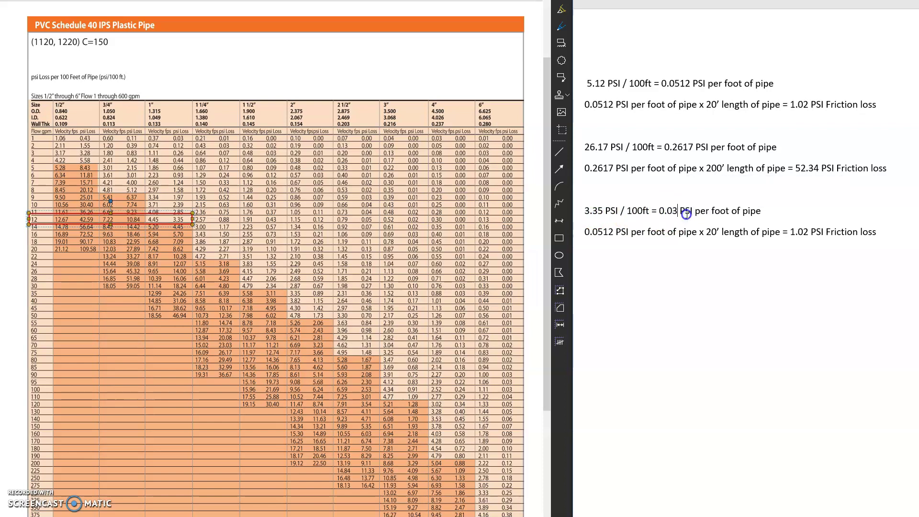
{"action": "type", "text": "35"}
Step: Replace 0.0512 with 0.0335 on the next line and change 20’ to 30’
{"action": "left_click_drag", "start_coordinate": [690, 214], "coordinate": [660, 214]}
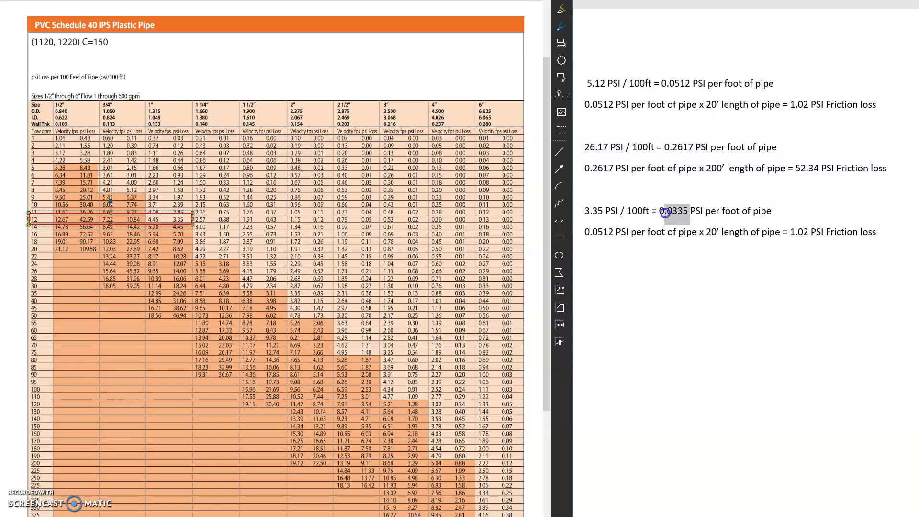
{"action": "left_click_drag", "start_coordinate": [615, 232], "coordinate": [578, 232]}
{"action": "key", "text": "ctrl+v"}
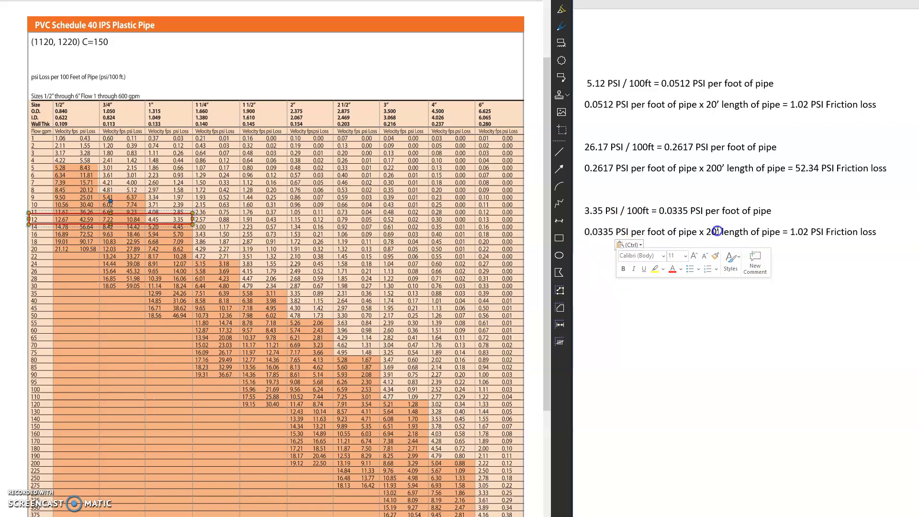
{"action": "key", "text": "BackSpace"}
{"action": "type", "text": "3"}
{"action": "left_click", "coordinate": [709, 291]}
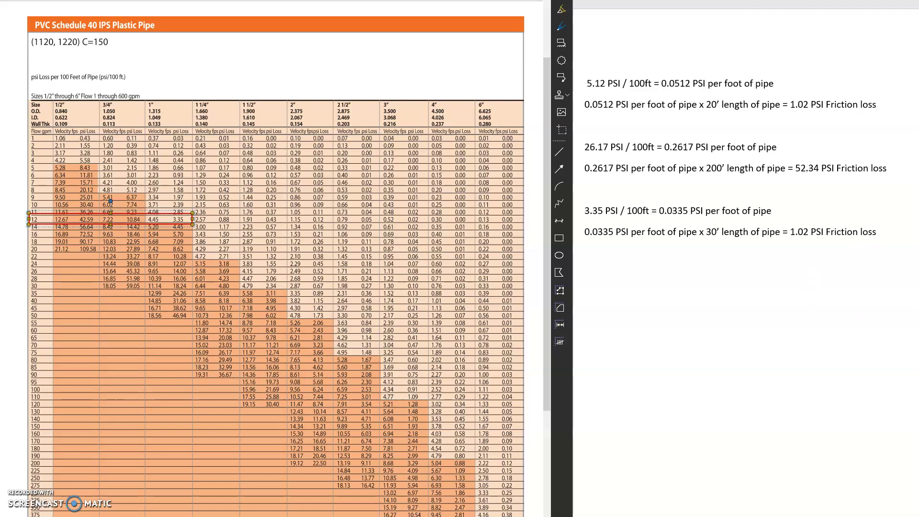
Step: Move Calculator beside the notes, change 1.02 to 1.00 and 30’ to 350’
{"action": "left_click_drag", "start_coordinate": [591, 368], "coordinate": [485, 245]}
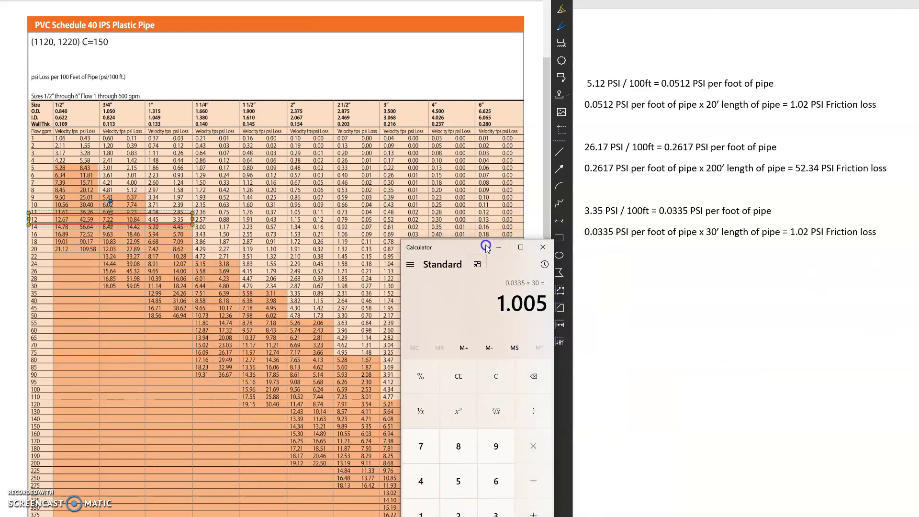
{"action": "left_click", "coordinate": [805, 236]}
{"action": "left_click_drag", "start_coordinate": [804, 235], "coordinate": [810, 235]}
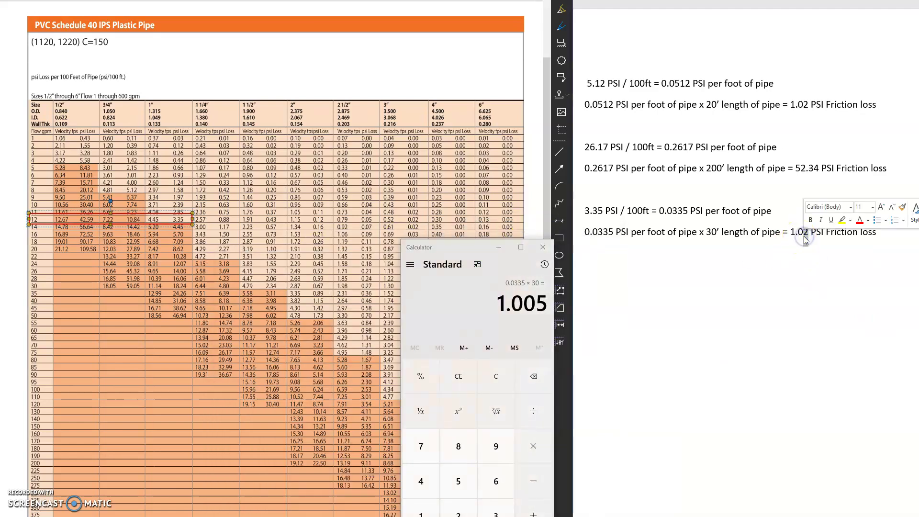
{"action": "type", "text": "0"}
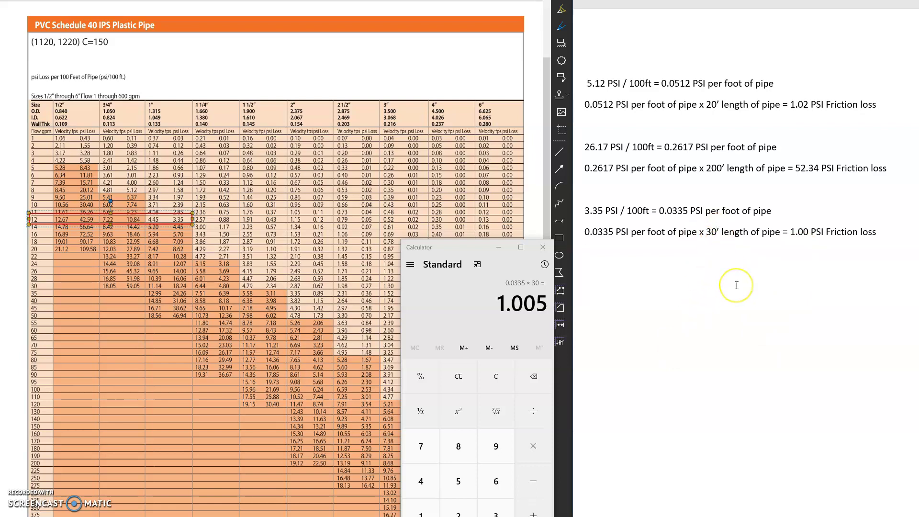
{"action": "left_click", "coordinate": [710, 232]}
{"action": "type", "text": "5"}
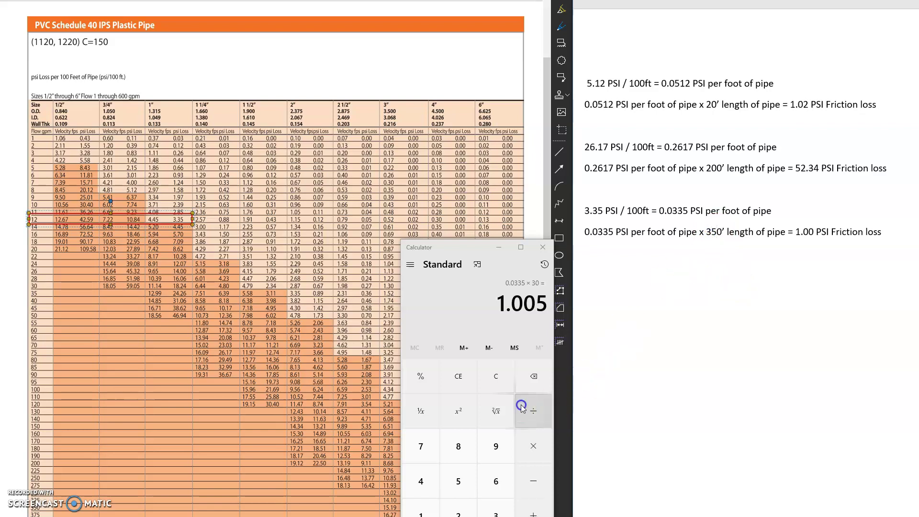
Step: Clear Calculator and compute 0.0335 × 350 = 11.725
{"action": "left_click", "coordinate": [495, 380]}
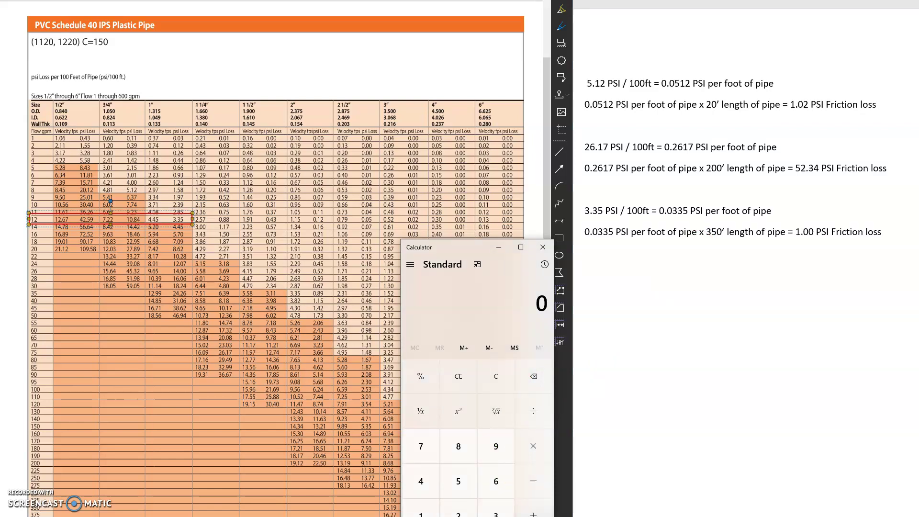
{"action": "type", "text": ".0"}
{"action": "left_click", "coordinate": [496, 512]}
{"action": "left_click", "coordinate": [496, 512]}
{"action": "left_click", "coordinate": [458, 481]}
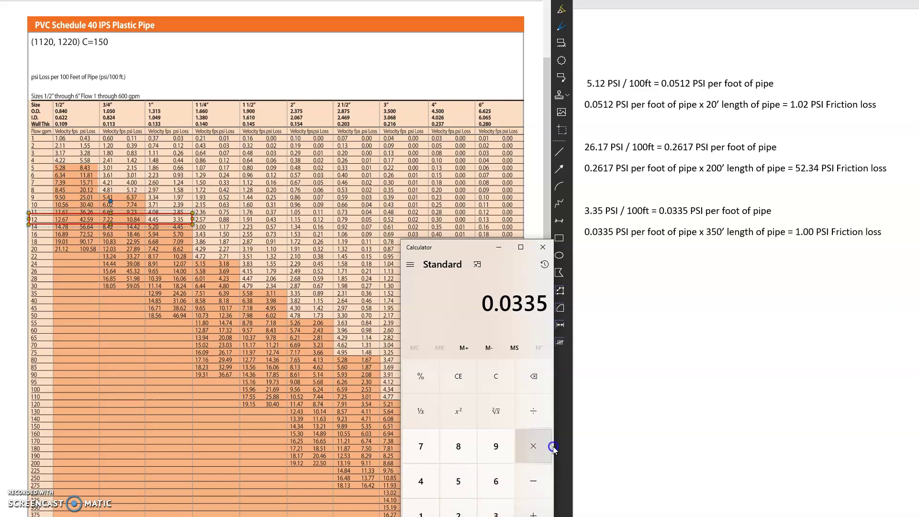
{"action": "left_click", "coordinate": [533, 446]}
{"action": "left_click", "coordinate": [496, 510]}
{"action": "left_click", "coordinate": [463, 485]}
{"action": "key", "text": "0"}
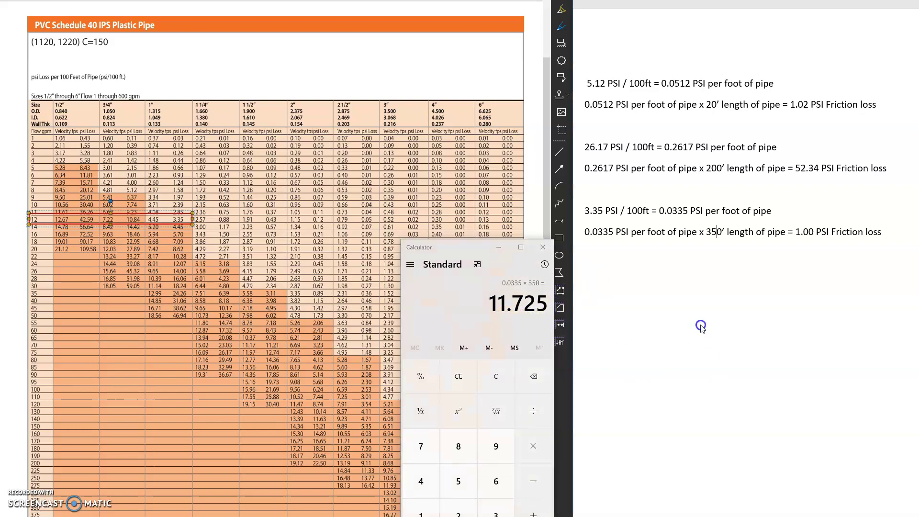
Step: Move Calculator to the lower right and delete the red box on the 12 gpm row
{"action": "left_click_drag", "start_coordinate": [445, 247], "coordinate": [763, 301]}
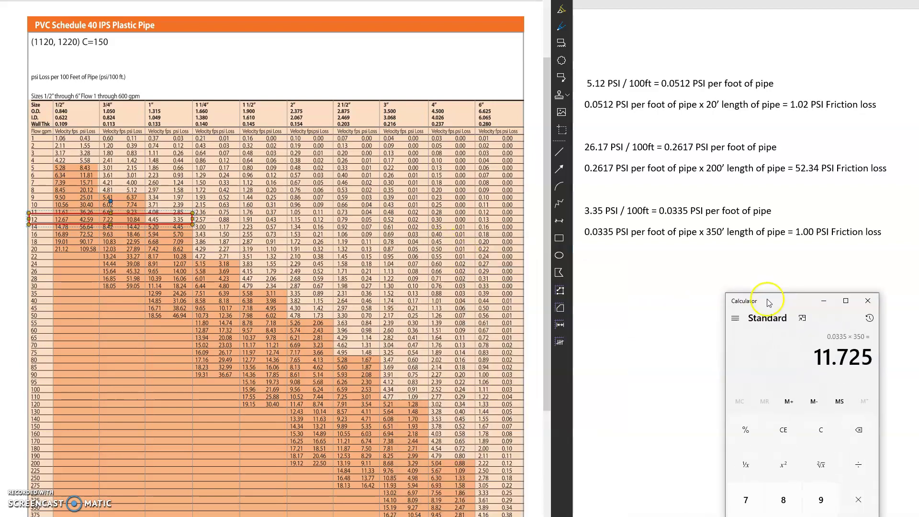
{"action": "left_click", "coordinate": [126, 222]}
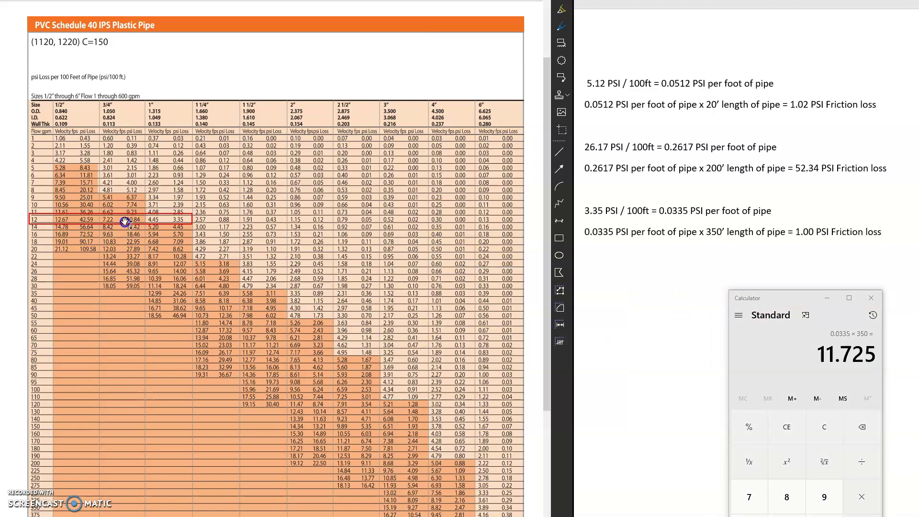
{"action": "left_click", "coordinate": [120, 225]}
{"action": "key", "text": "Delete"}
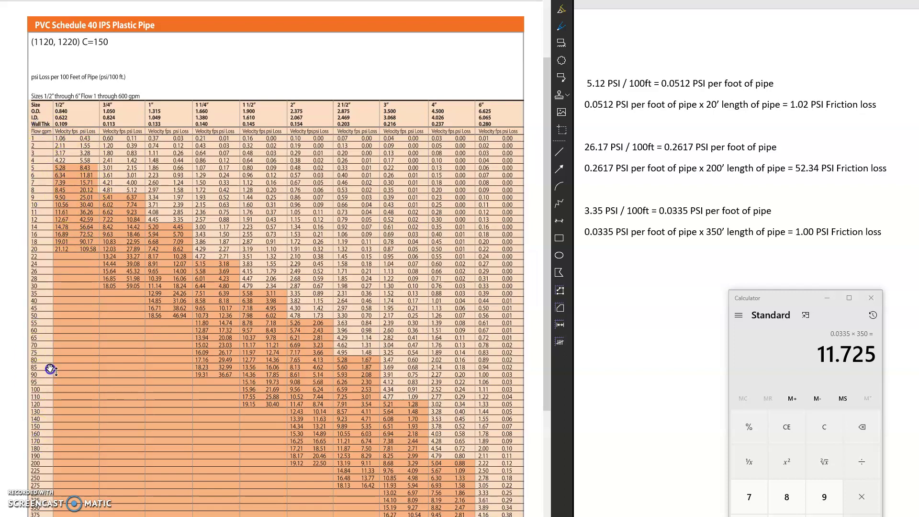
{"action": "left_click", "coordinate": [44, 216]}
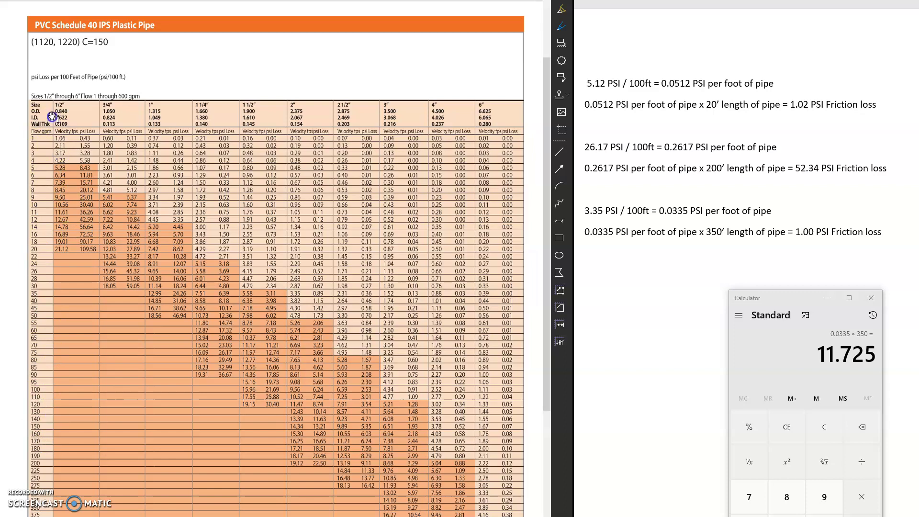